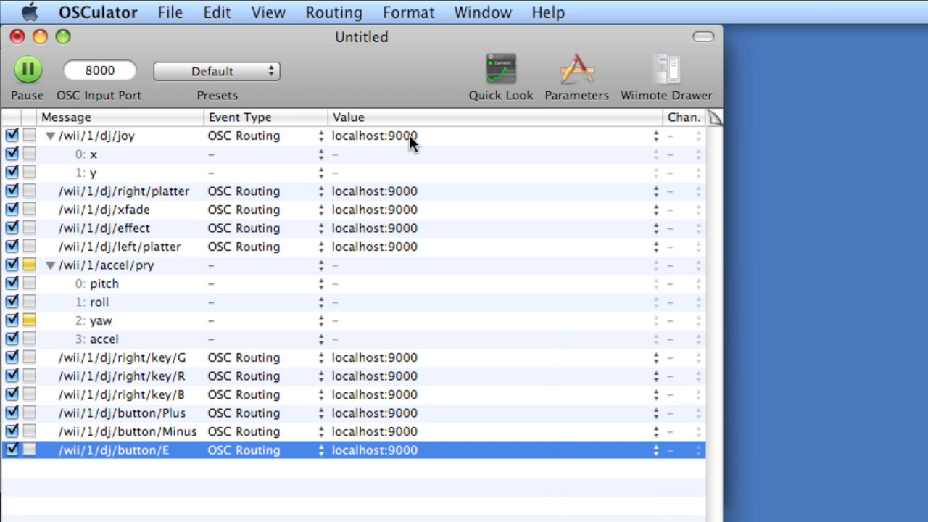
Switch to Pd, inspect the DJHero abstraction's OSC routing, then close it again.
key(super+Tab)
key(super+Tab)
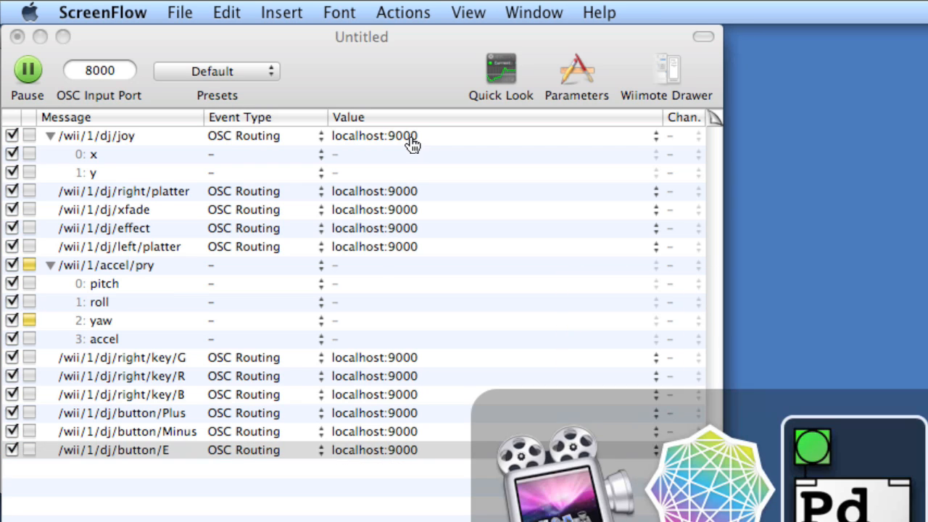
key(super+Tab)
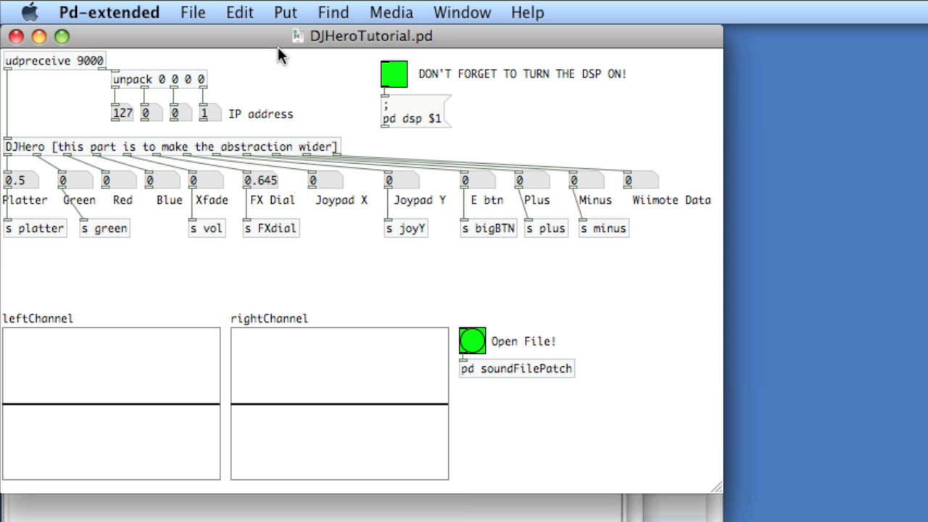
double_click(72, 150)
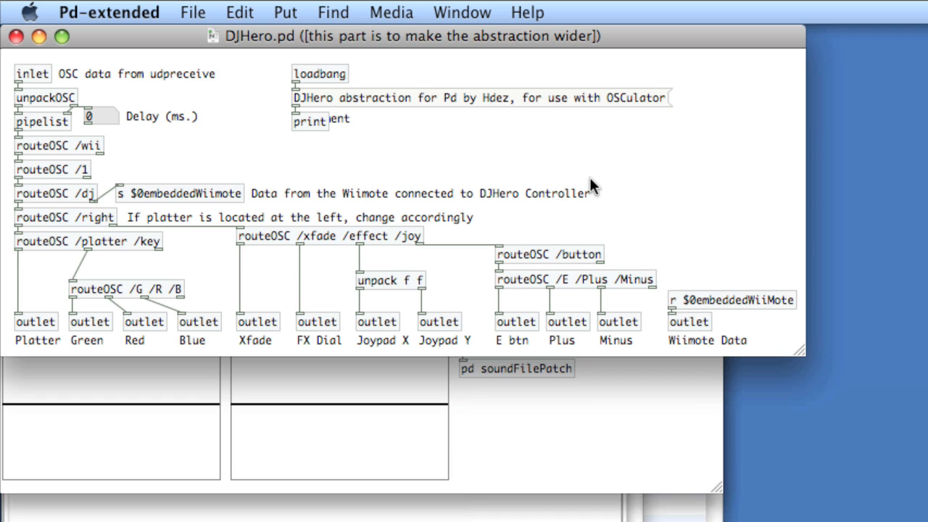
click(16, 36)
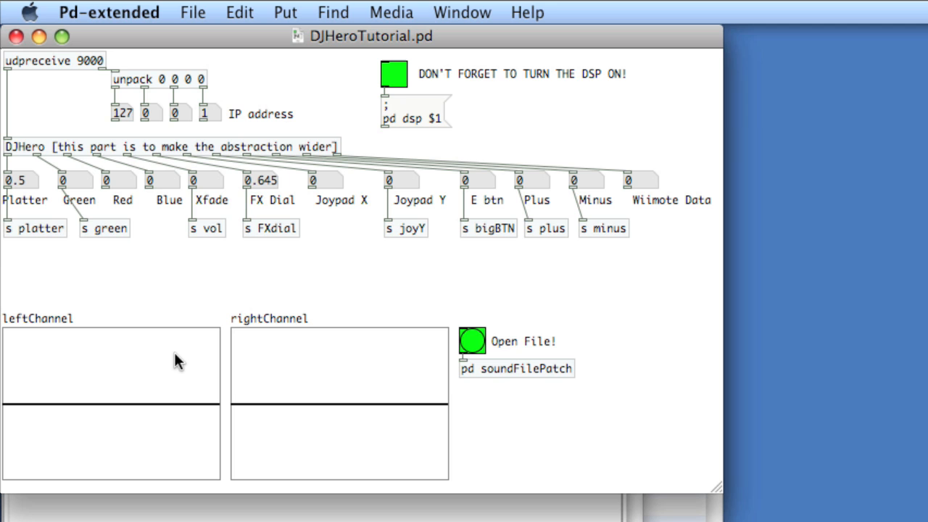
Load a sound file into the channel arrays via Open File! and enter pd soundFilePatch.
click(472, 343)
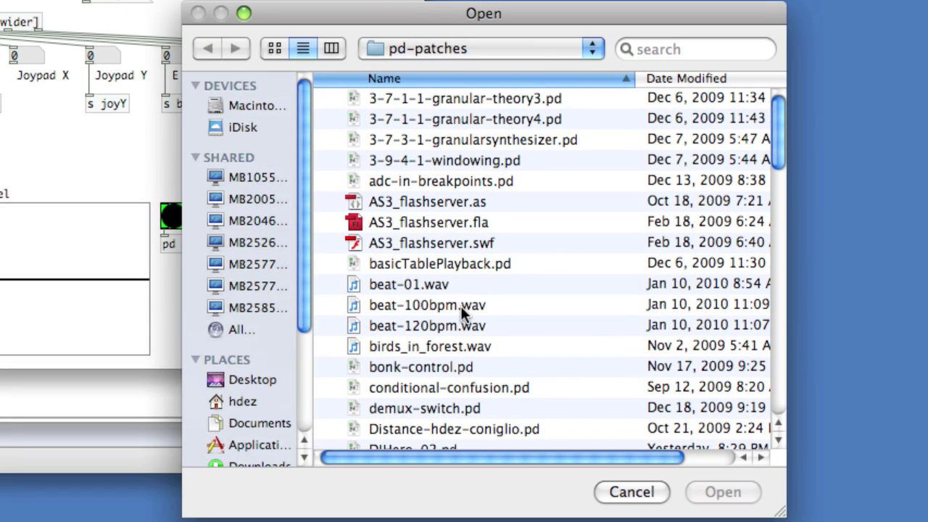
double_click(461, 306)
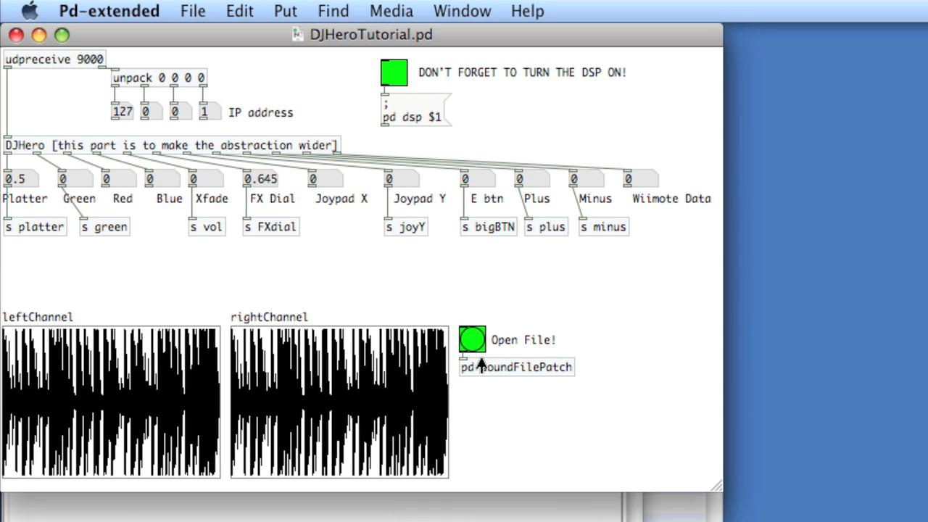
click(549, 368)
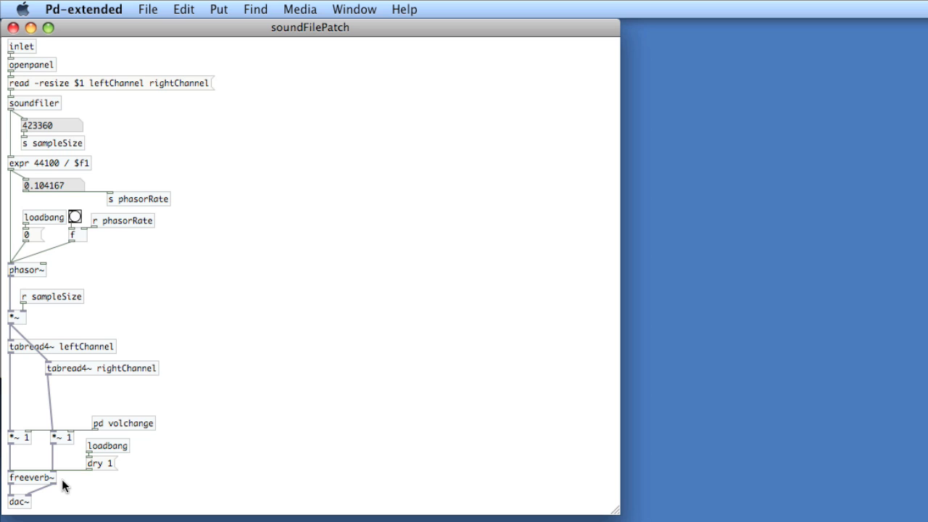
Inspect pd volchange, then close it and soundFilePatch to reach the main patch.
click(142, 424)
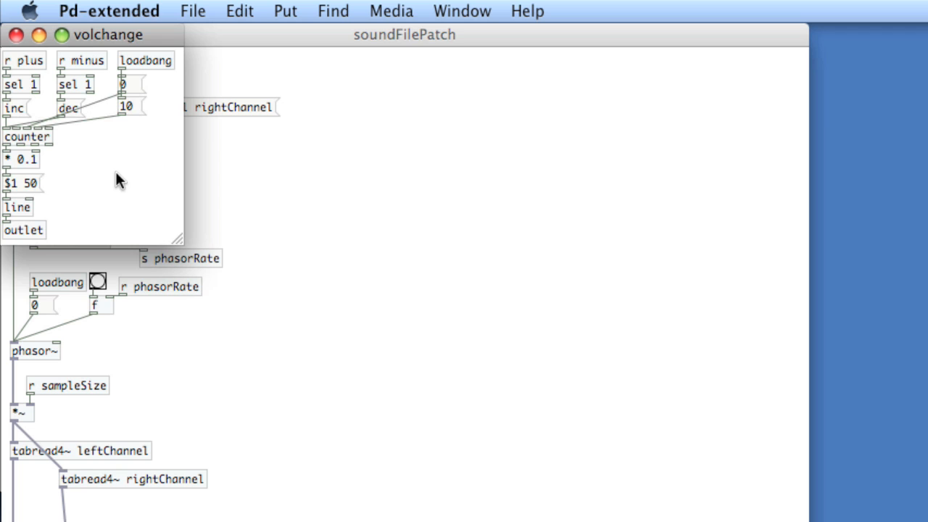
click(17, 34)
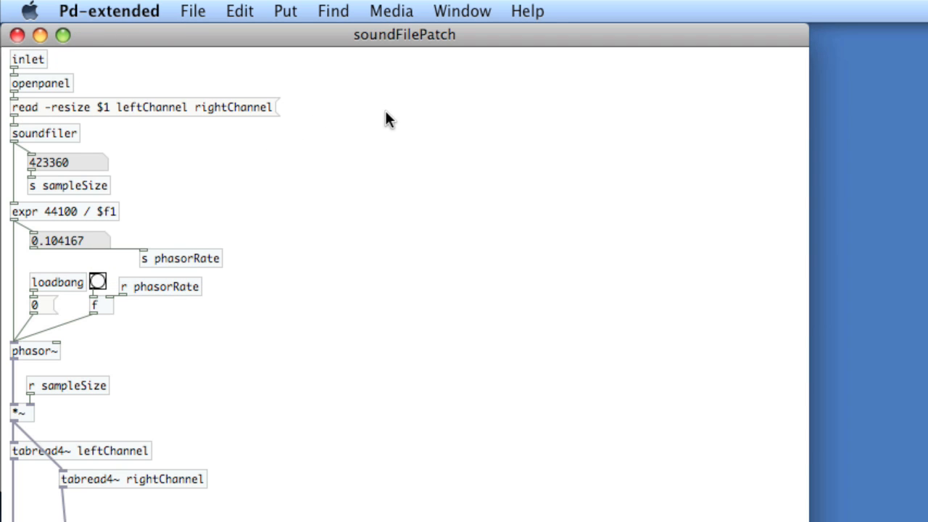
key(super+w)
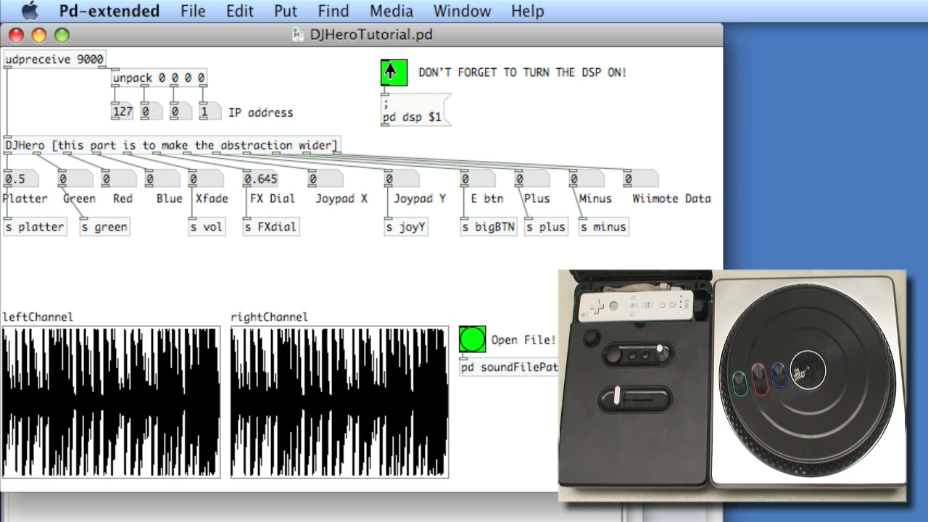
Toggle DSP on beside the DON'T FORGET TO TURN THE DSP ON! note.
click(393, 72)
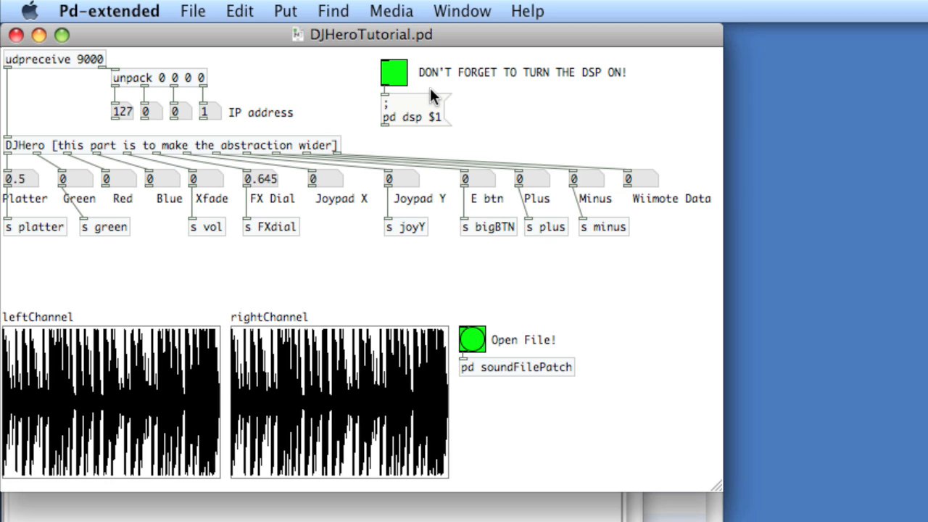
Write the comment "1 Stop playback if Green button is down" in soundFilePatch and leave.
click(531, 369)
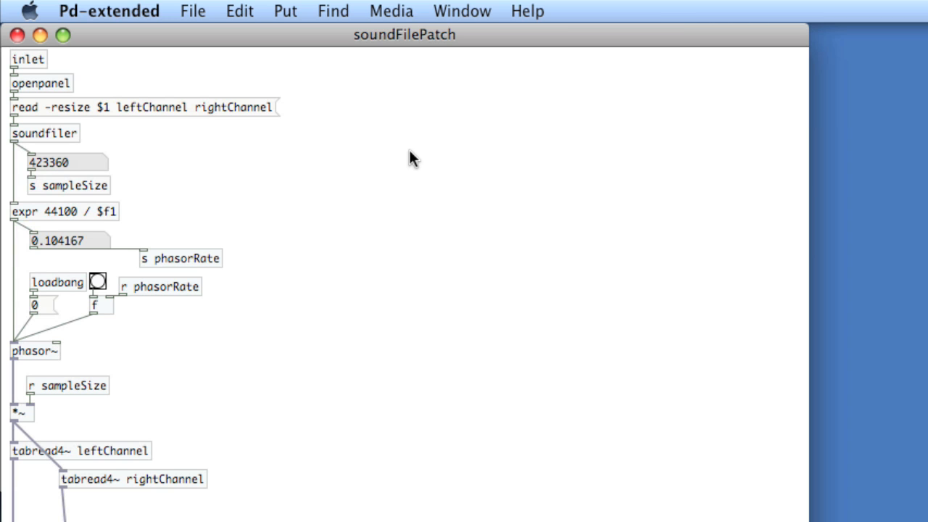
key(super+5)
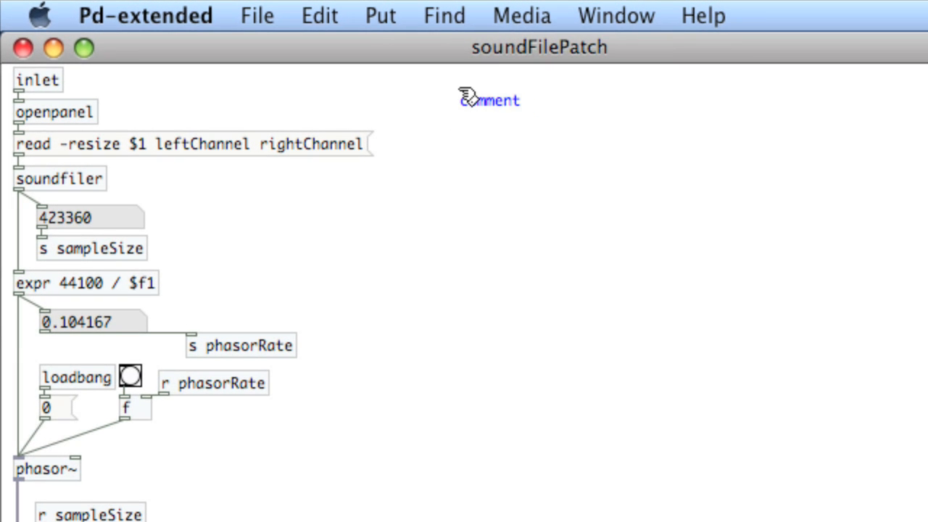
double_click(468, 96)
text(1 stop)
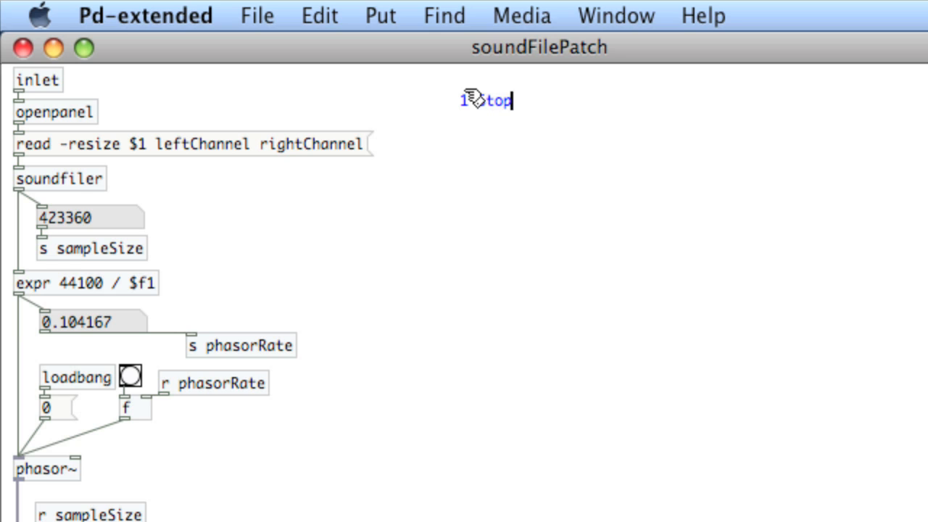
text( playback if)
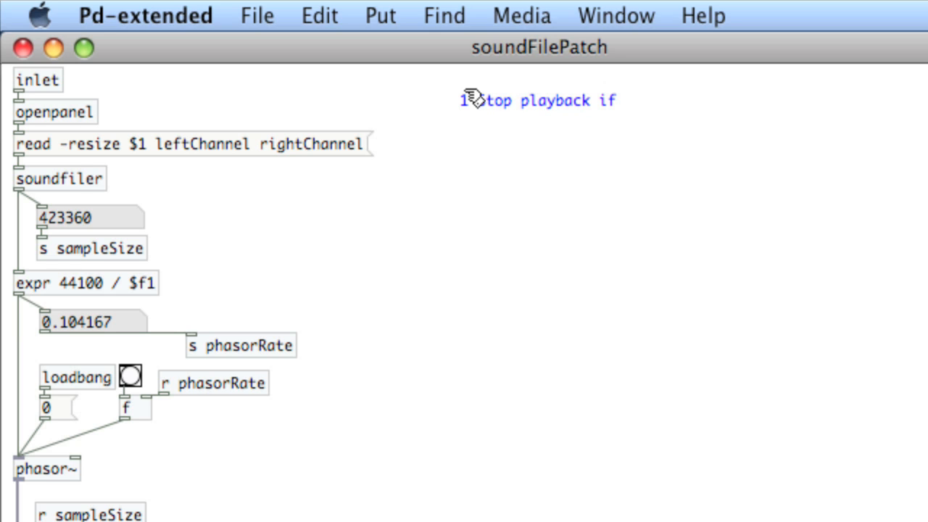
text( Green button)
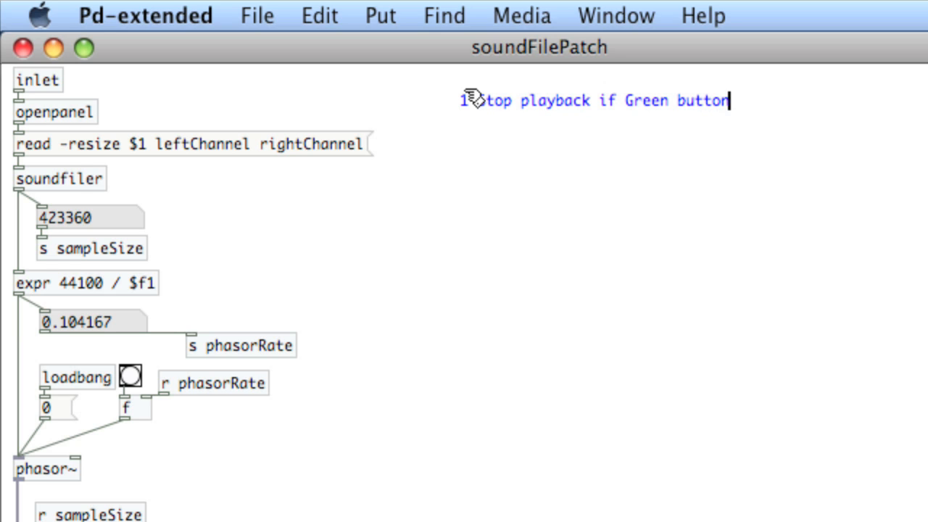
text( is down)
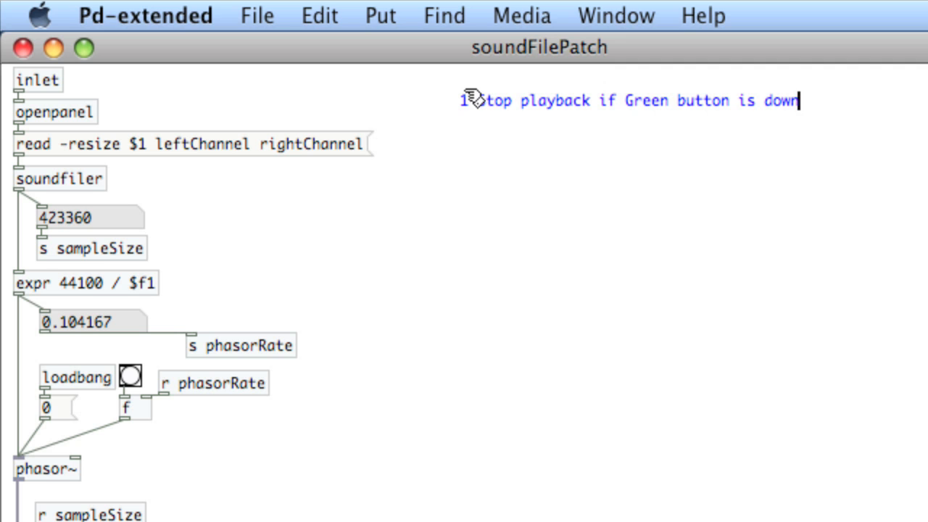
click(499, 138)
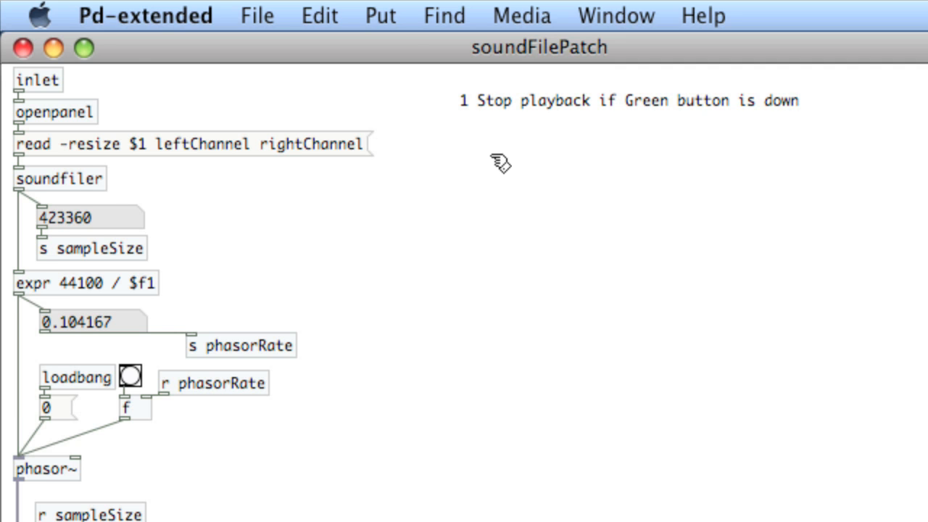
key(super+w)
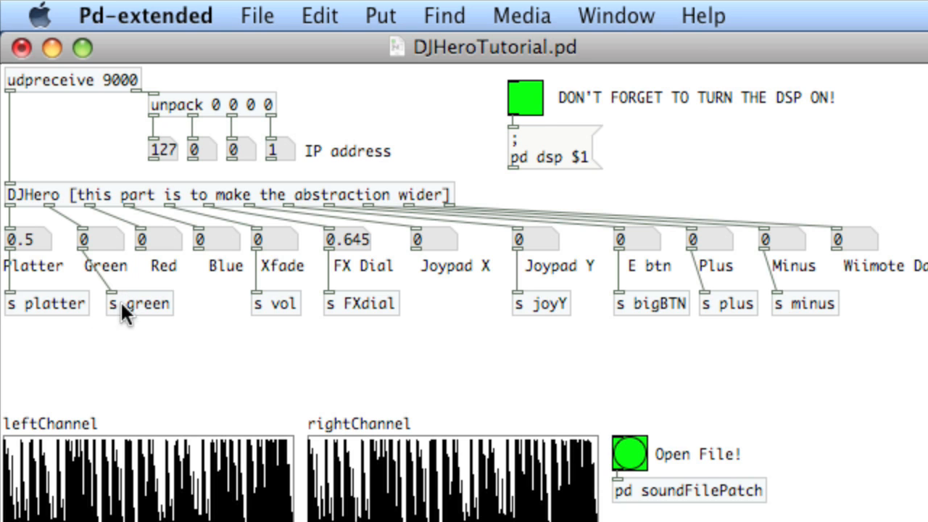
Place r green and change below the note and wire r green into change.
click(740, 501)
key(super+1)
text(r g)
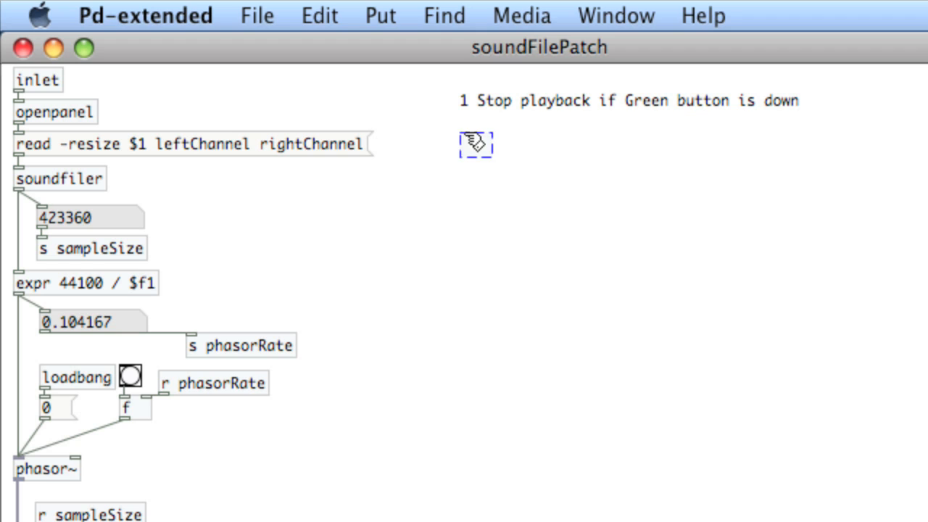
text(reen)
click(422, 113)
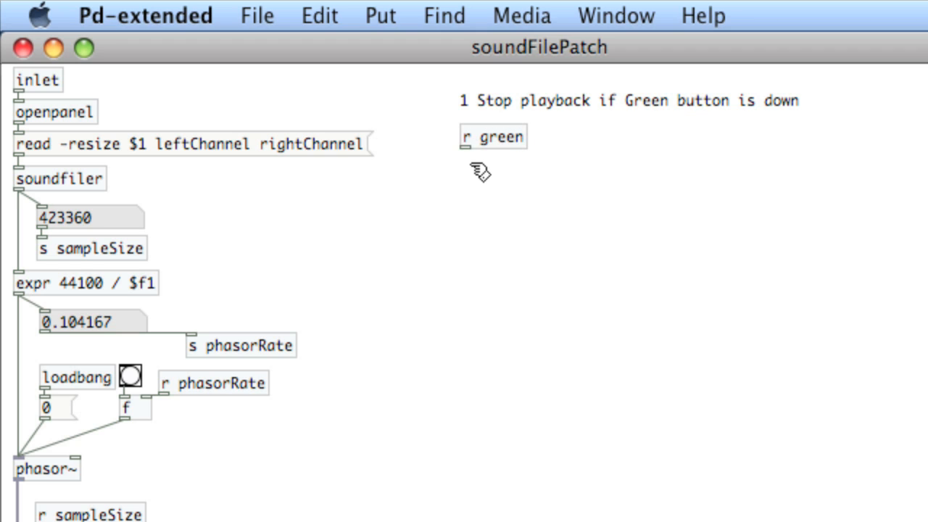
key(super+1)
text(change)
click(442, 145)
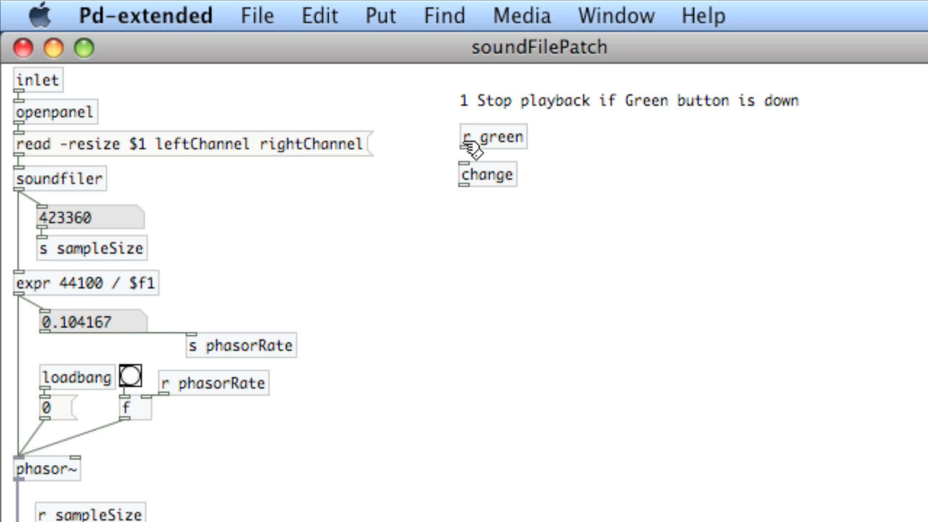
drag(466, 147, 475, 212)
Add sel 1 fed by change and nudge change and sel 1 up into a tight column.
key(super+1)
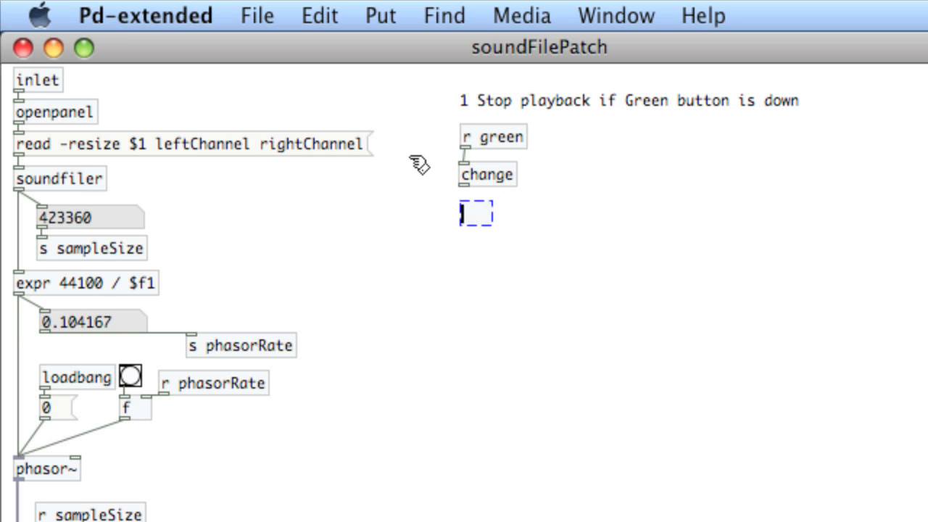
text(sel1)
click(419, 164)
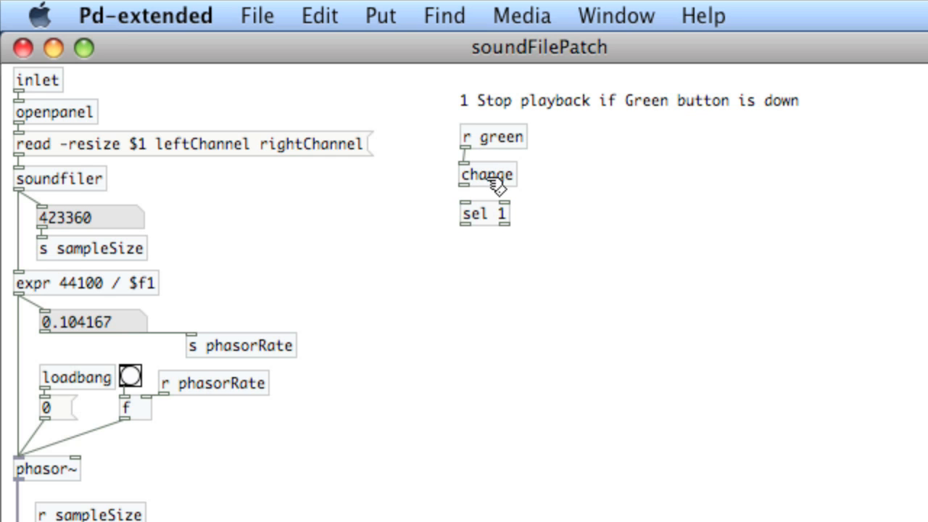
drag(464, 185, 465, 209)
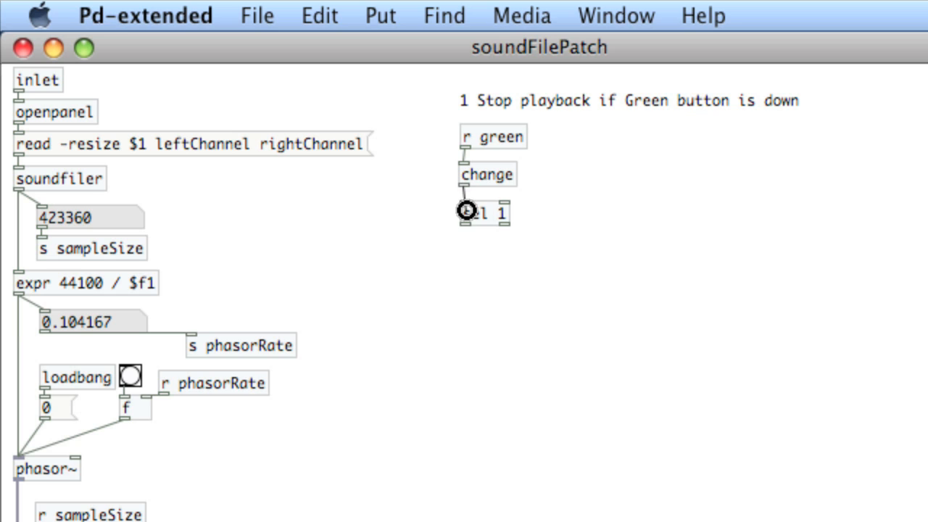
click(491, 176)
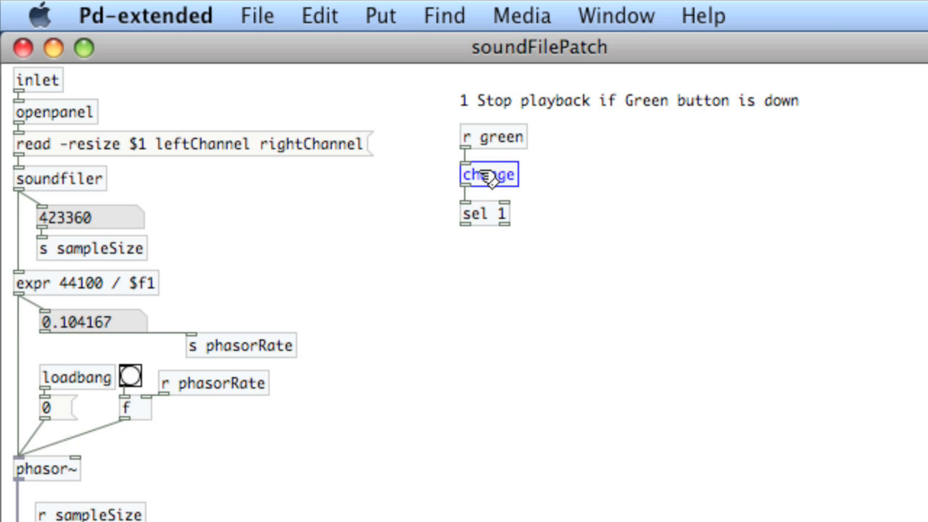
key(Up)
key(Up)
key(Up)
key(Up)
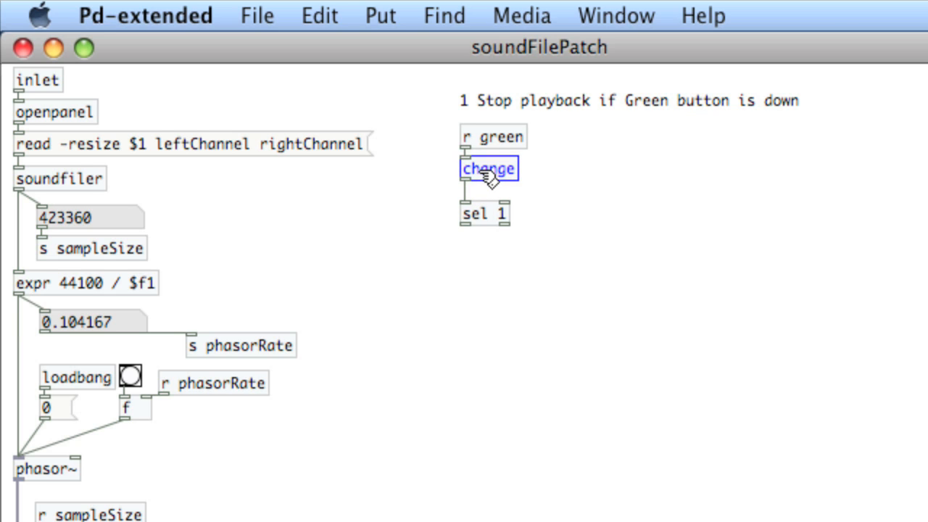
click(493, 215)
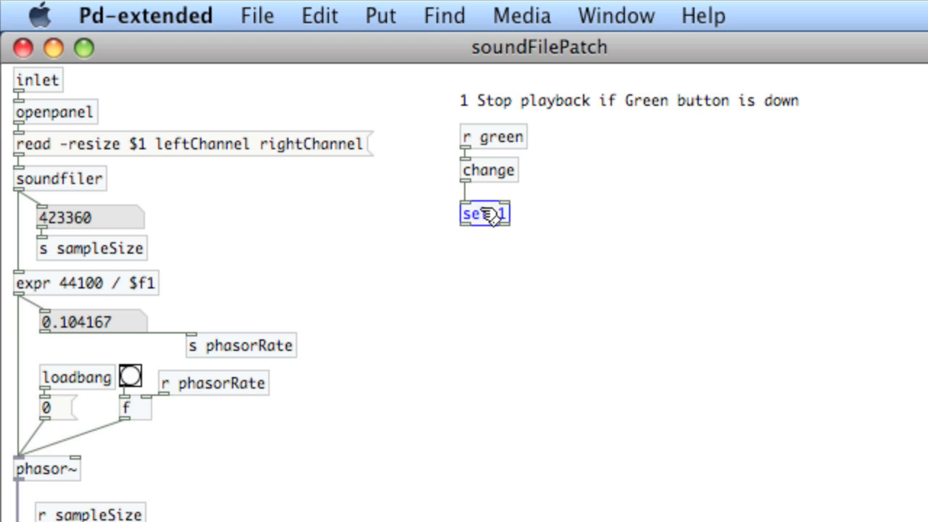
key(Up)
key(Up)
key(Up)
key(Up)
key(Up)
key(Up)
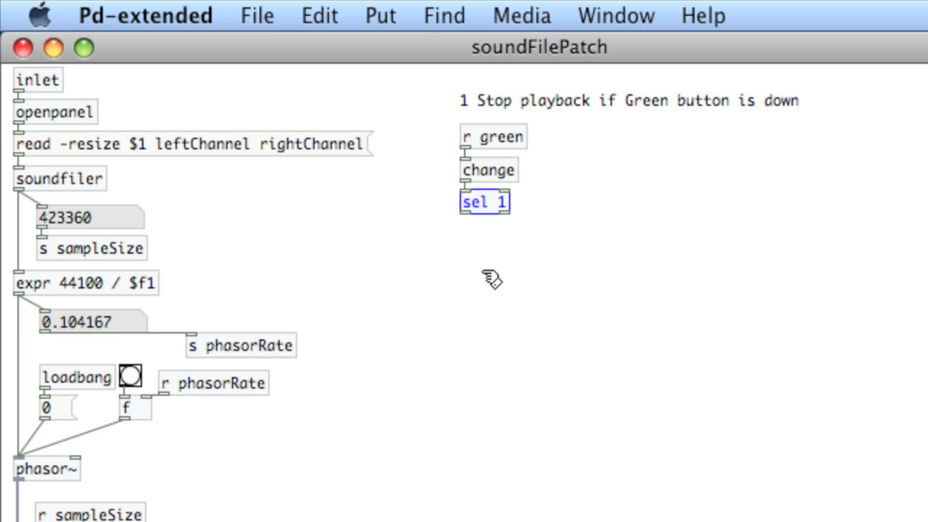
click(475, 241)
Add a bang under sel 1 and wire sel 1's left outlet into it.
key(shift+super+b)
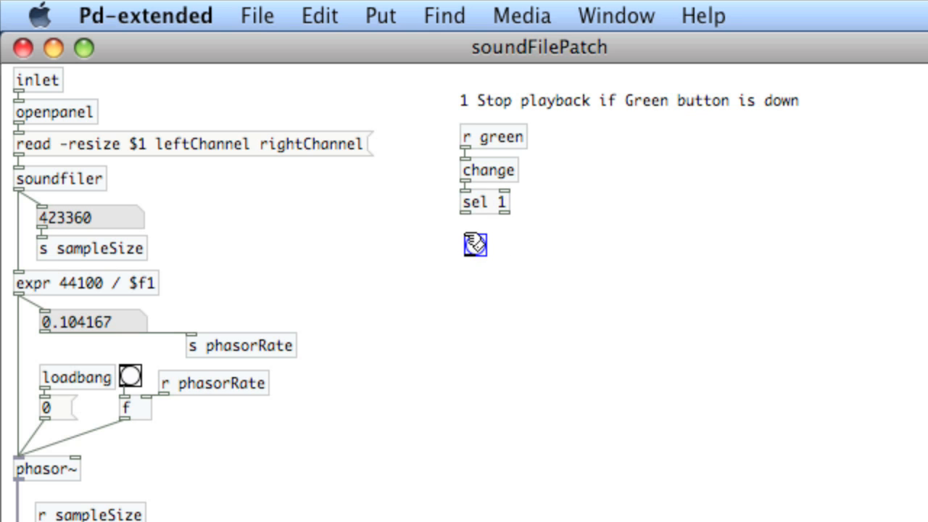
mouse_move(465, 212)
mouse_down()
mouse_move(469, 245)
mouse_move(470, 234)
mouse_up()
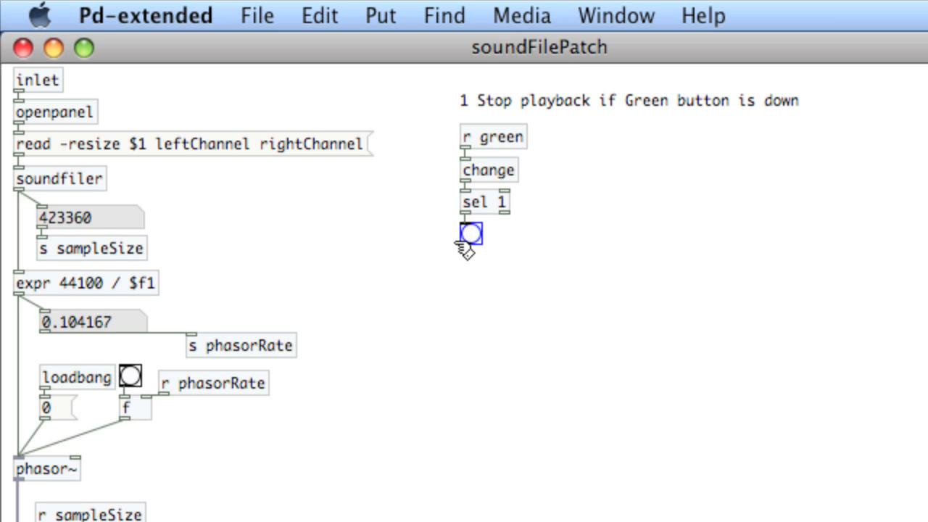
click(488, 305)
Add a 0 message below the bang, wire the bang into it, and discard a stray box.
key(super+2)
text(0)
drag(482, 290, 475, 261)
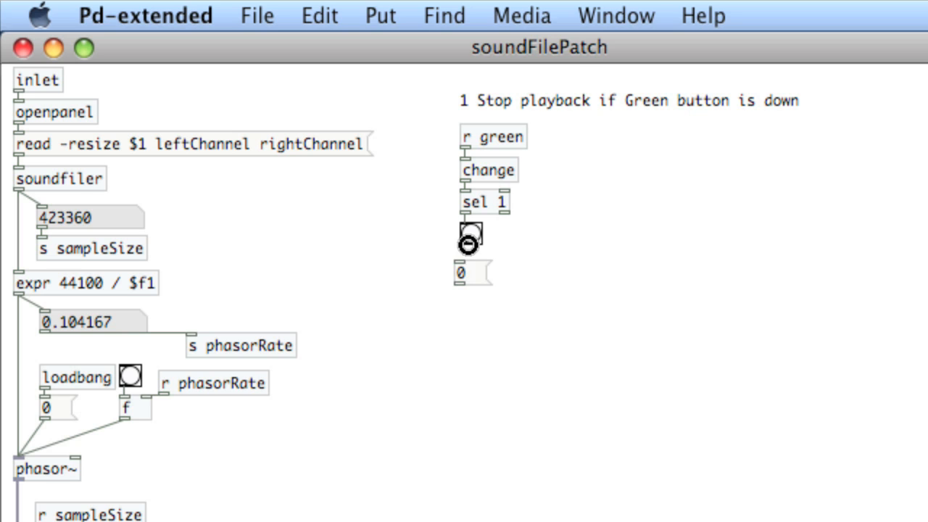
drag(464, 245, 461, 265)
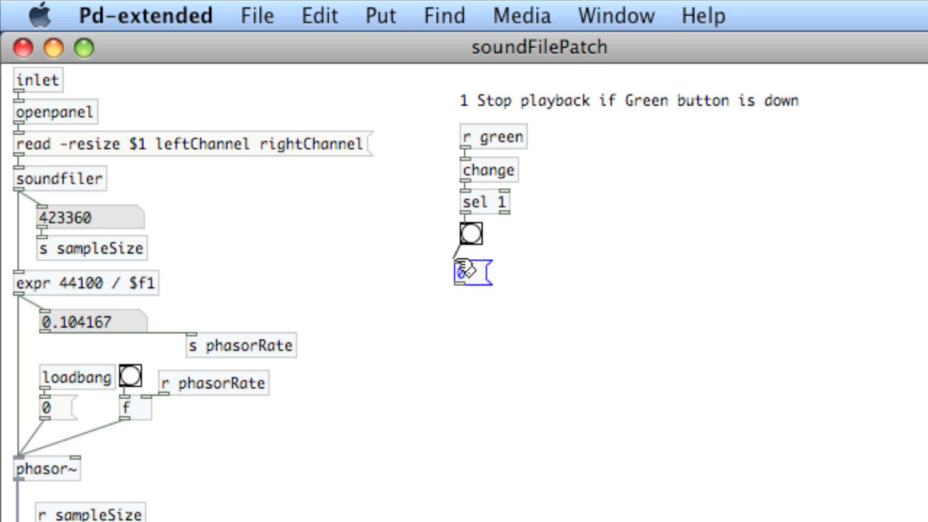
click(529, 276)
key(super+1)
click(515, 304)
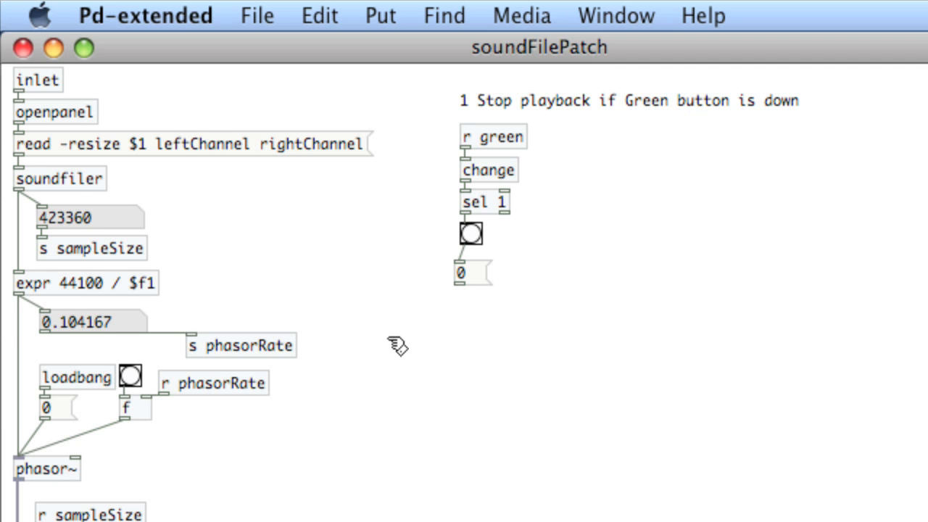
drag(479, 274, 448, 279)
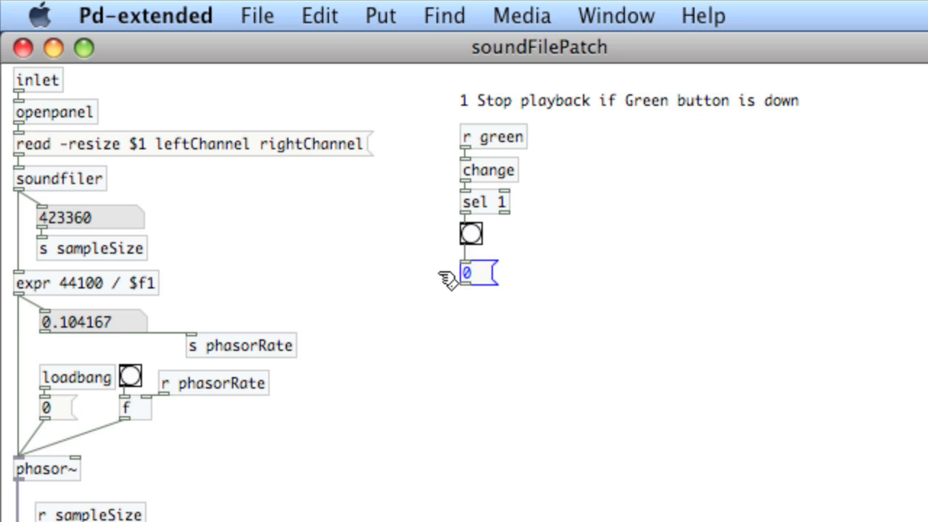
Duplicate the bang/f/r phasorRate trio beside sel 1 and feed it from sel 1's right outlet.
key(Up)
key(Up)
key(Up)
key(Up)
key(Up)
key(Up)
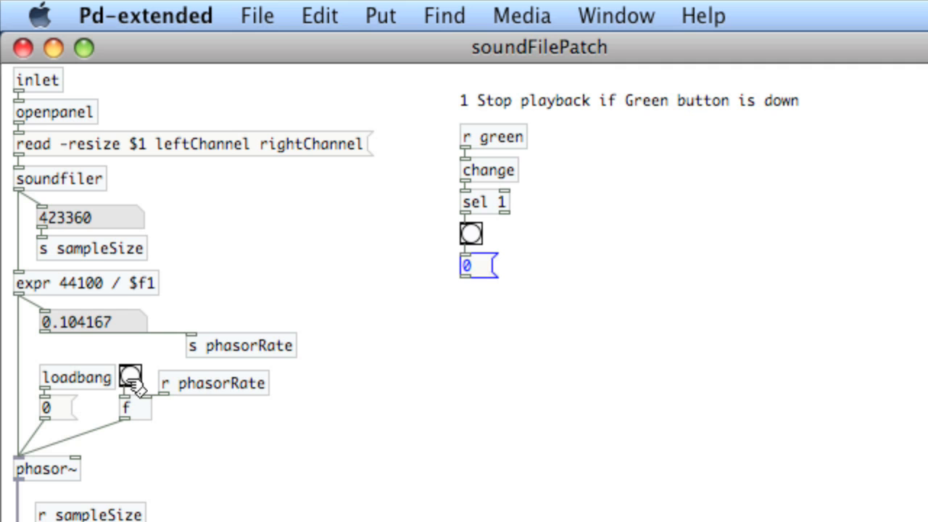
drag(165, 392, 146, 398)
drag(214, 436, 138, 376)
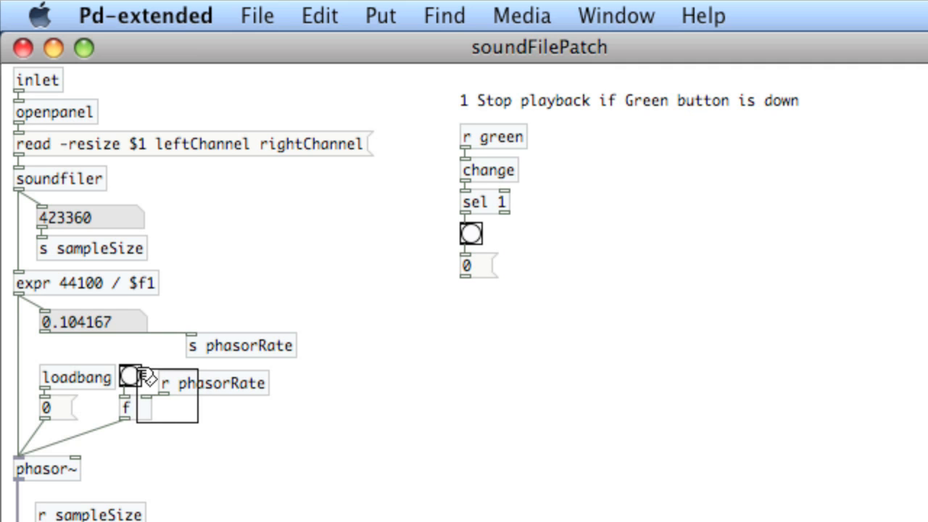
key(super+d)
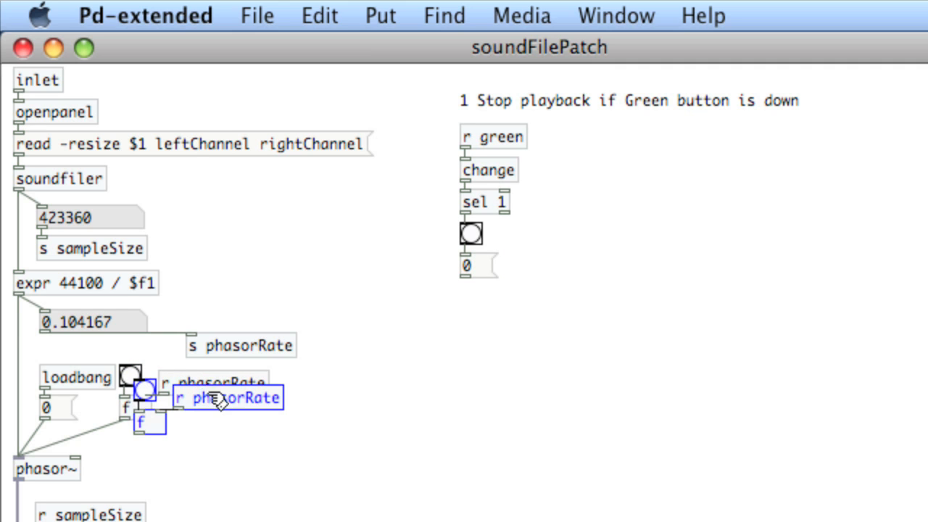
mouse_move(213, 398)
mouse_down()
mouse_move(594, 245)
mouse_move(586, 243)
mouse_up()
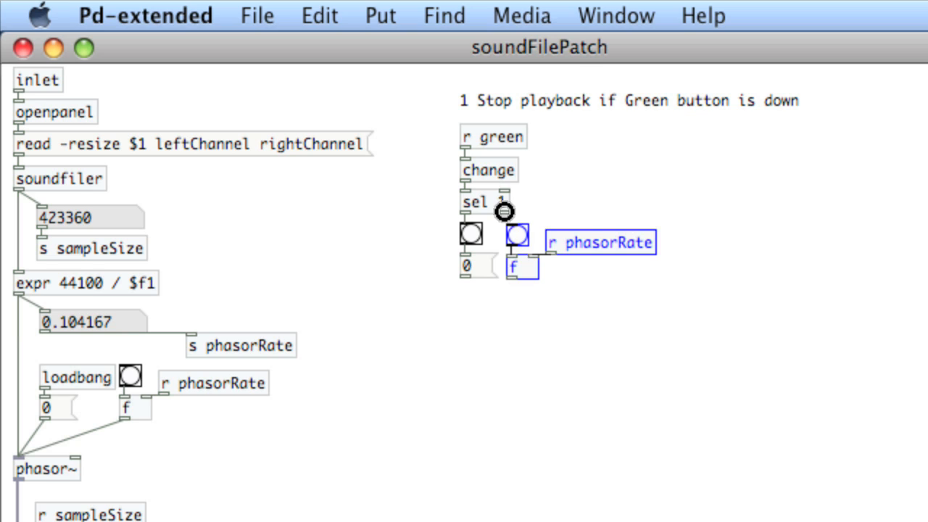
drag(505, 211, 512, 226)
drag(570, 305, 517, 232)
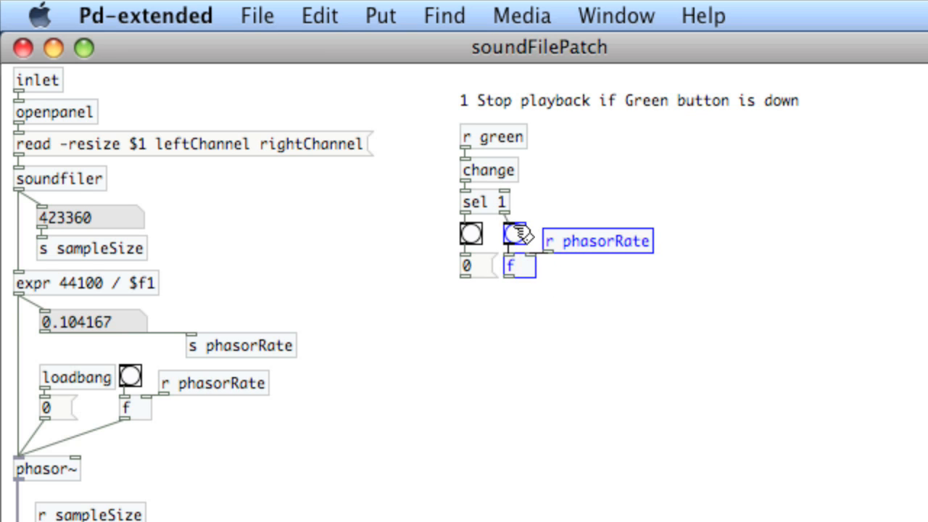
click(485, 352)
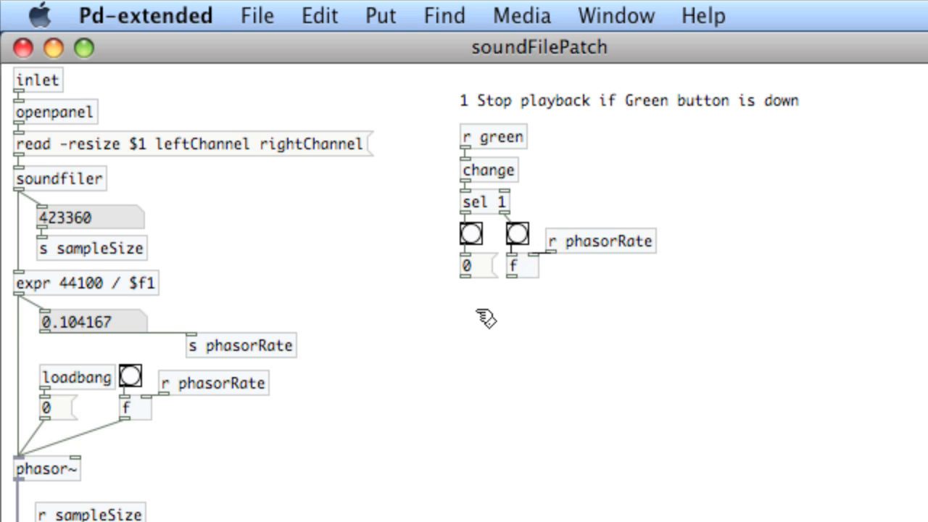
Add s phasorPlace receiving both the 0 message and the f box's output.
key(super+1)
drag(500, 330, 463, 309)
text(ph)
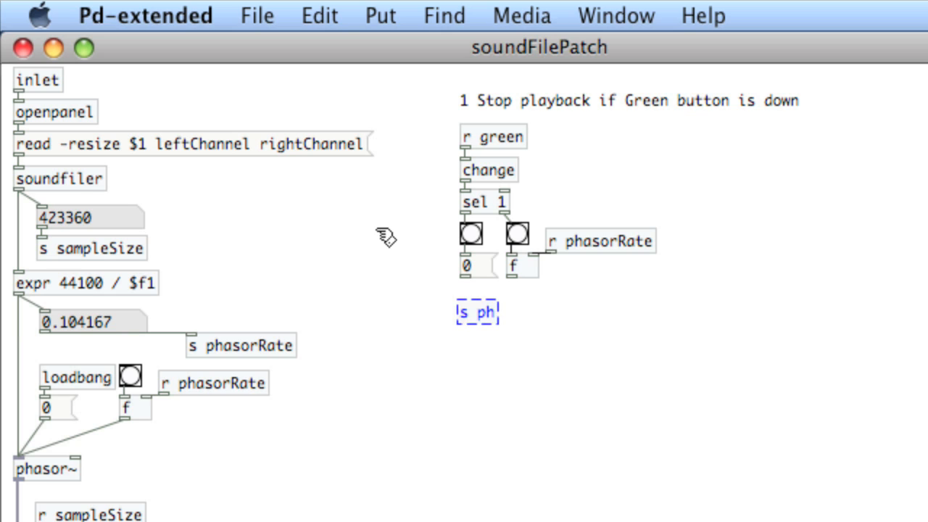
text(asorPlace)
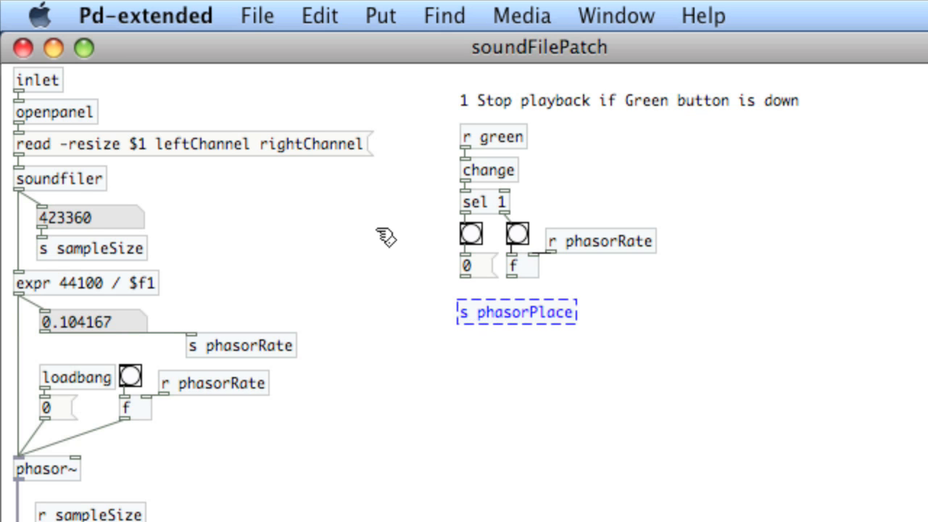
click(406, 246)
drag(466, 275, 465, 301)
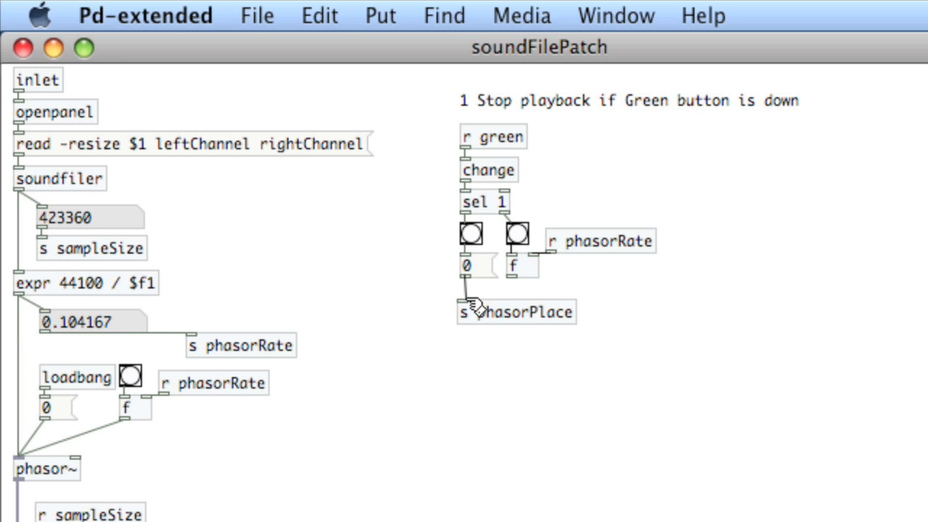
click(533, 316)
key(shift+Up)
key(shift+Up)
key(shift+Right)
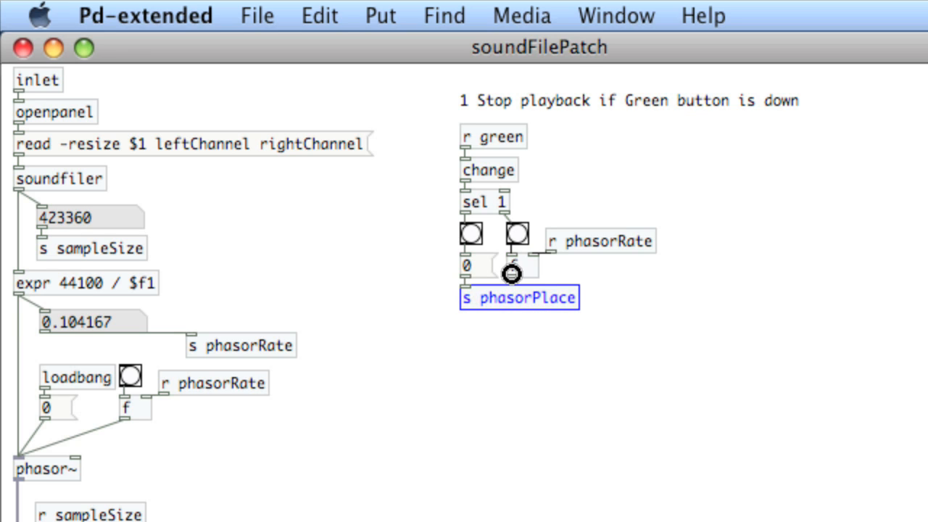
mouse_move(513, 275)
mouse_down()
mouse_move(500, 291)
mouse_move(465, 291)
mouse_up()
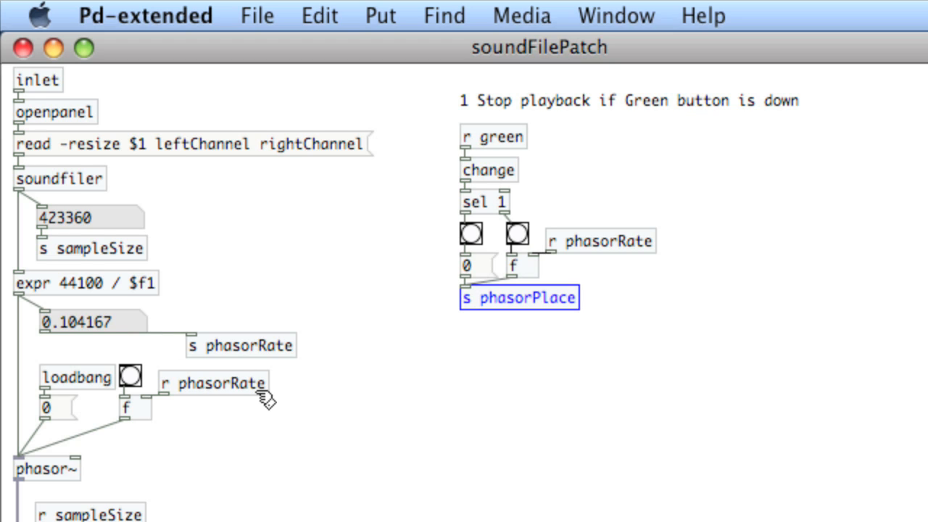
Create r phasorPlace, wire it into phasor~, and park it beside phasor~.
click(513, 337)
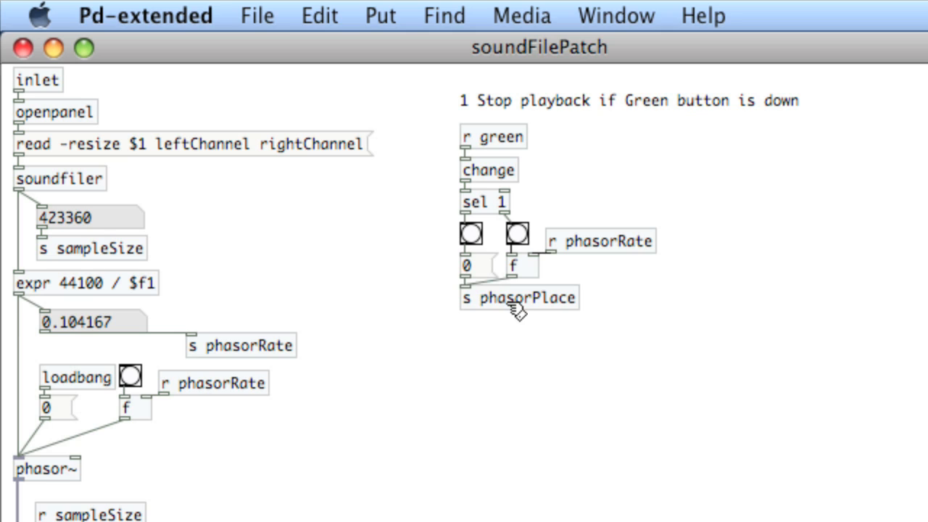
key(super+1)
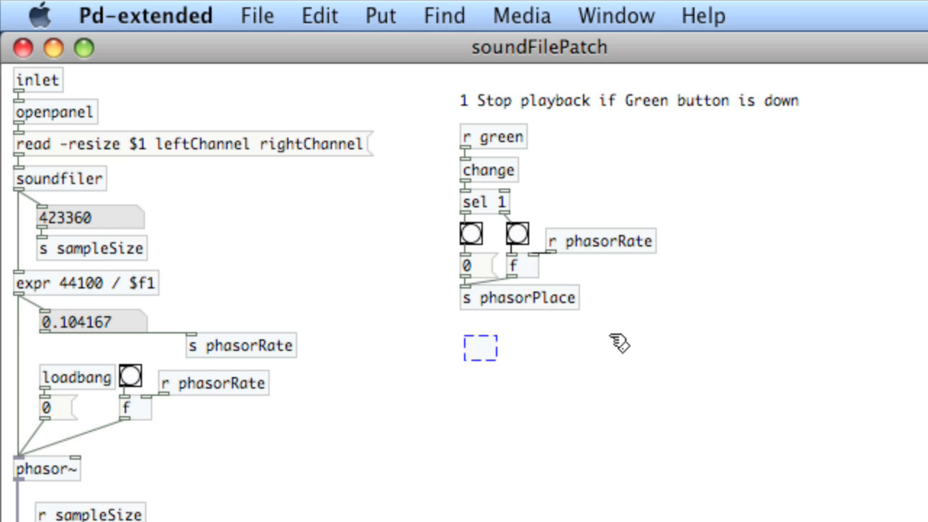
text(r phase)
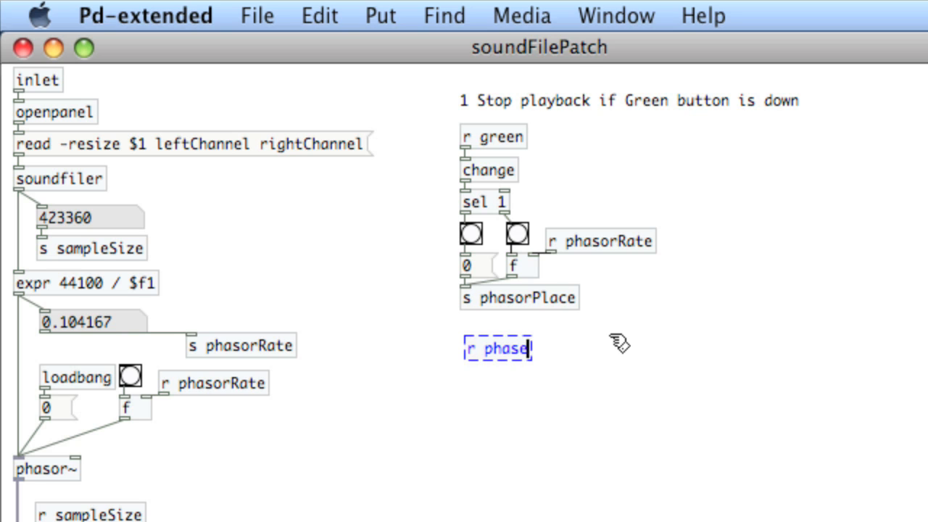
text(r)
text(Place)
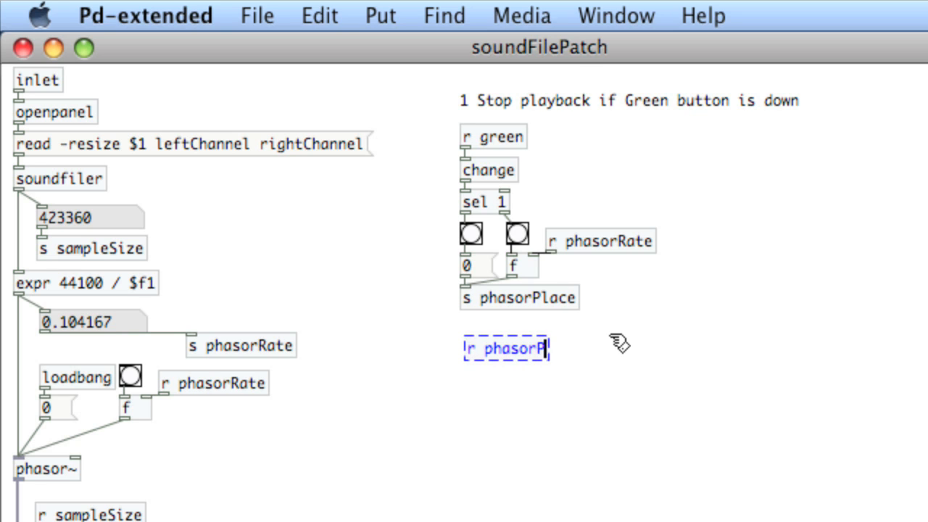
click(620, 343)
drag(470, 359, 72, 458)
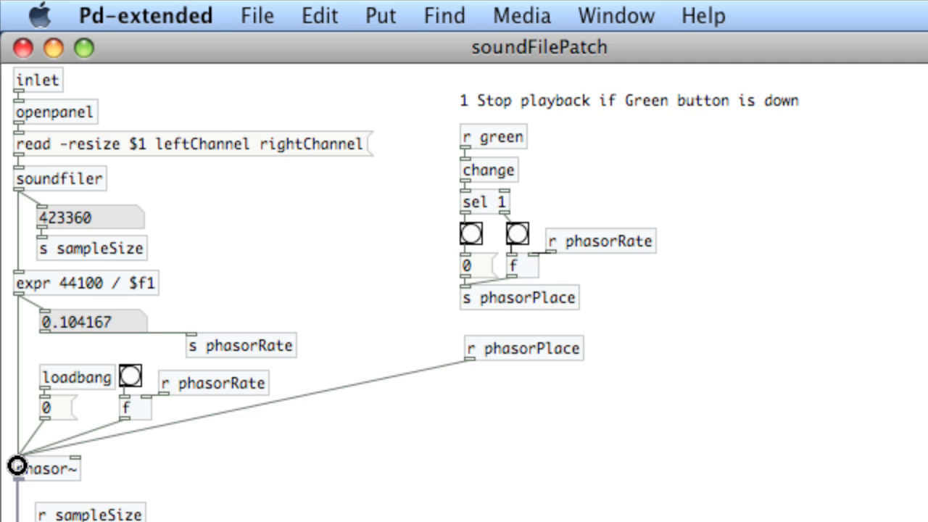
mouse_move(542, 350)
mouse_down()
mouse_move(203, 458)
mouse_move(248, 432)
mouse_up()
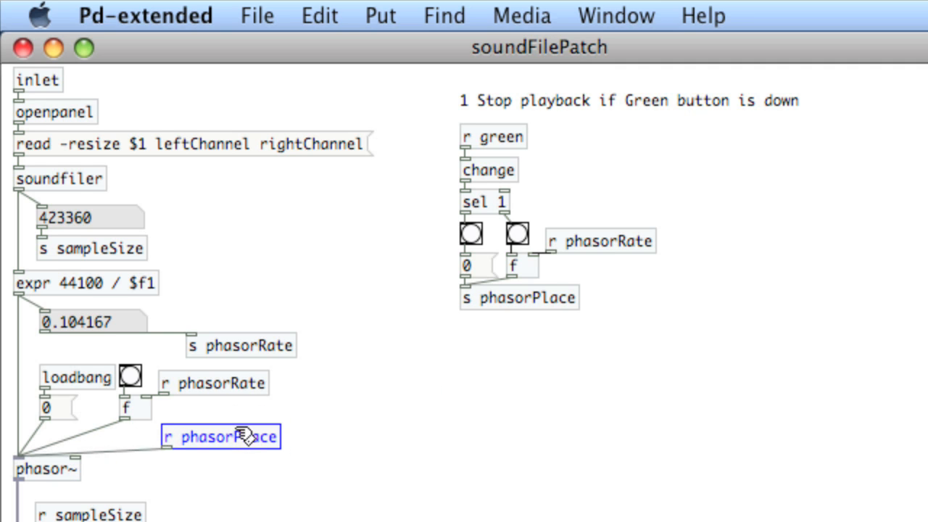
click(498, 382)
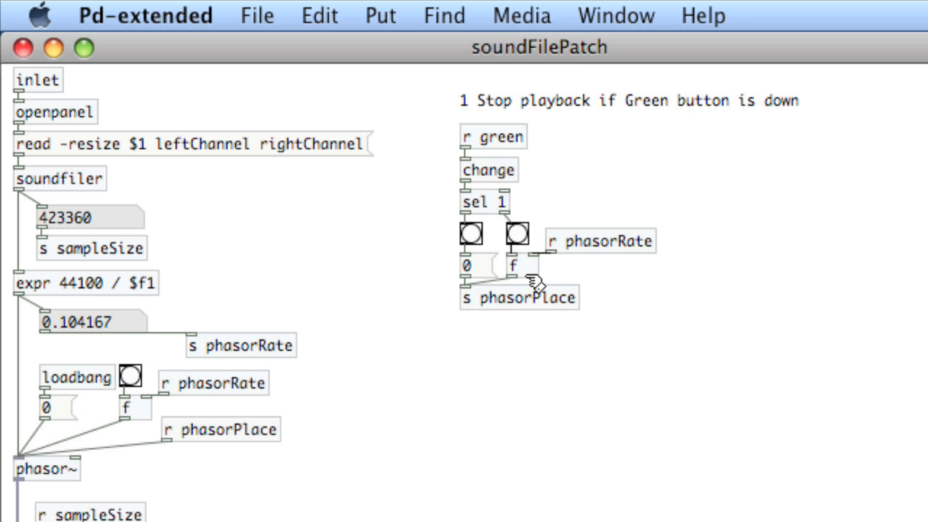
Back on the main patch, load beat-01.wav and then beat-100bpm.wav into the tables.
click(22, 48)
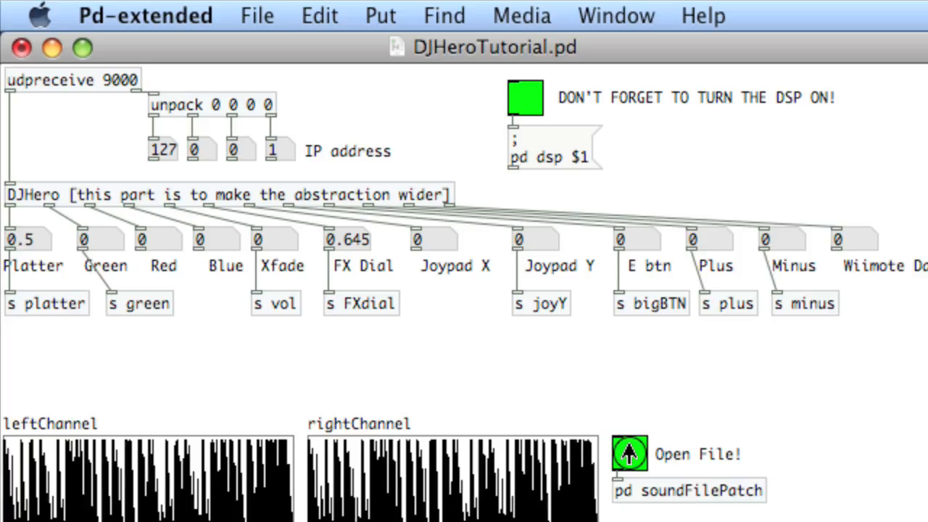
click(629, 454)
double_click(410, 281)
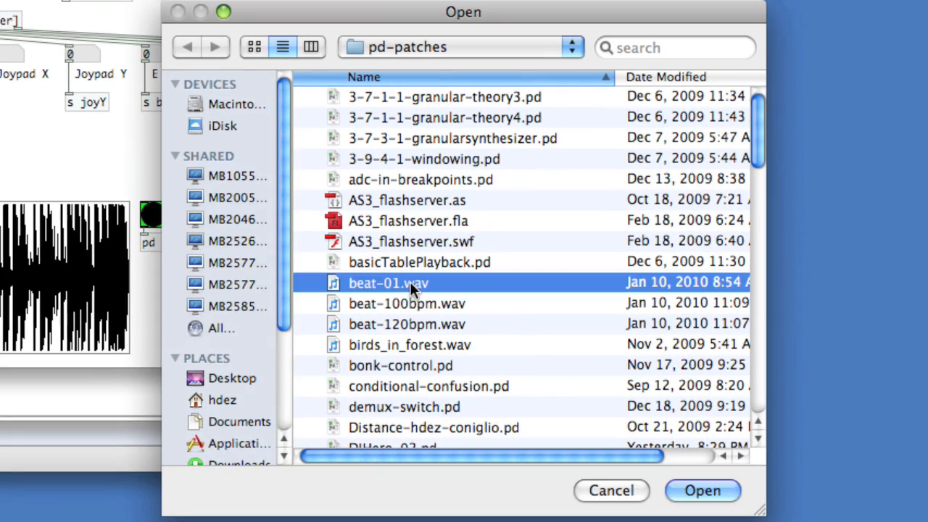
click(149, 215)
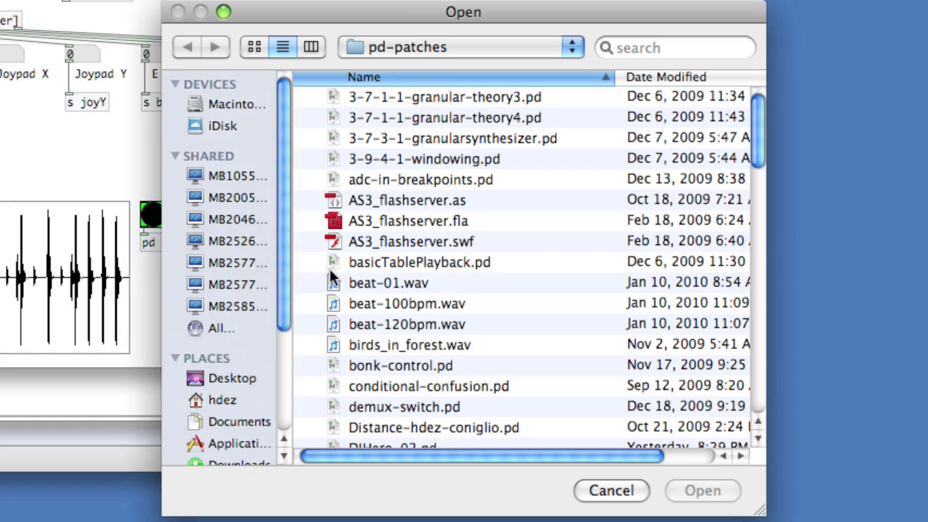
double_click(369, 303)
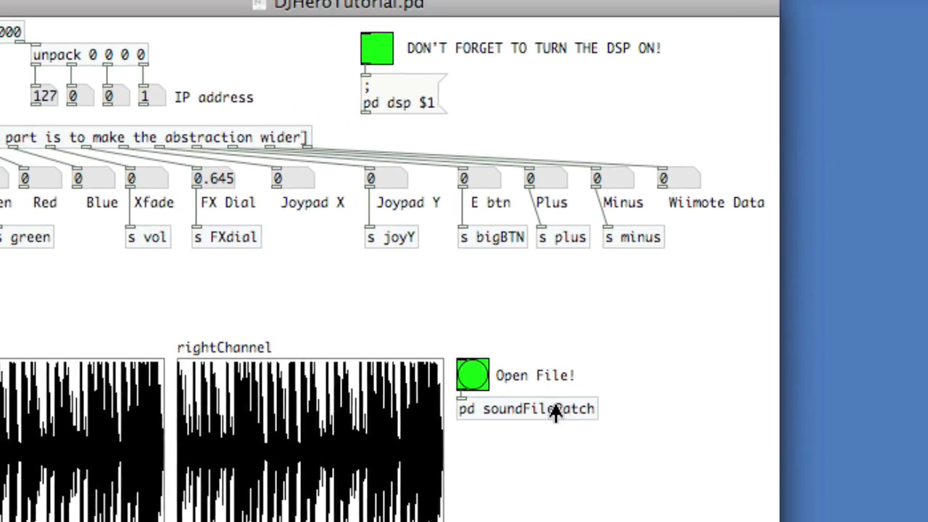
Switch DSP on and bring the soundFilePatch window back to the front.
click(551, 408)
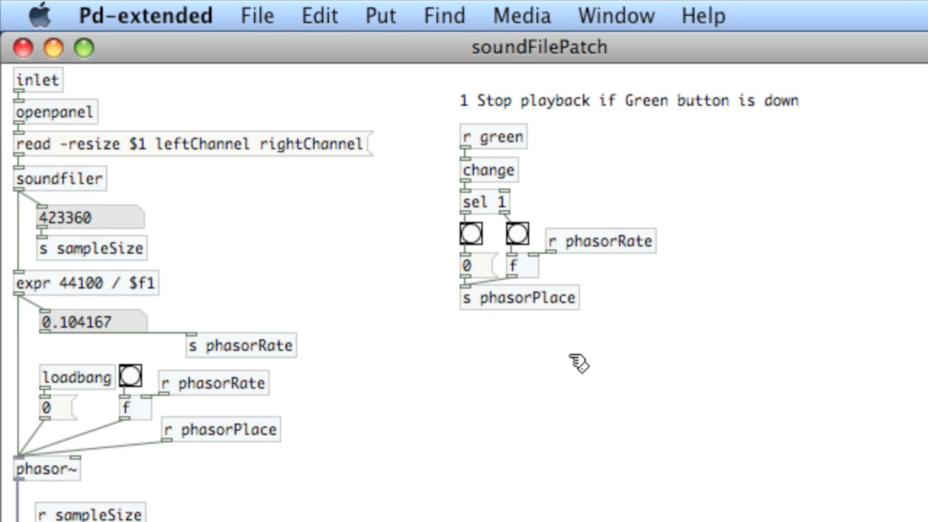
key(super+w)
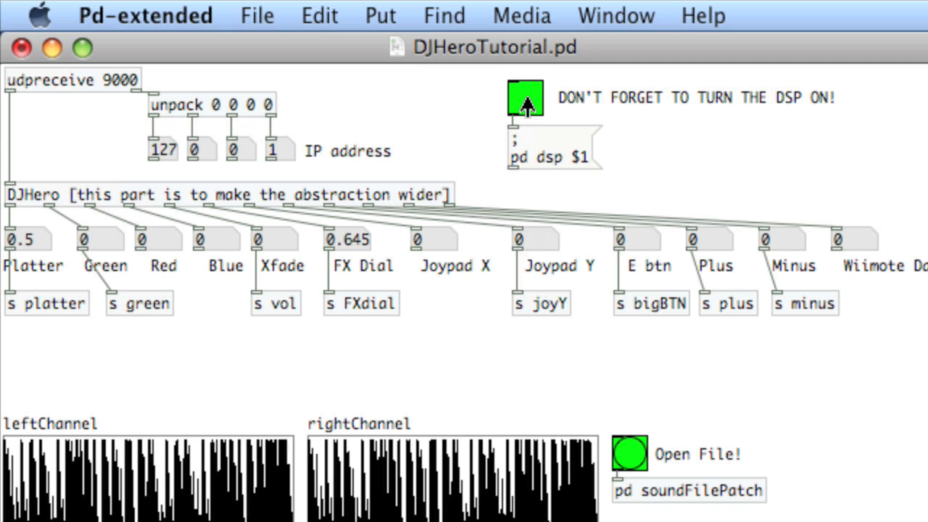
click(527, 105)
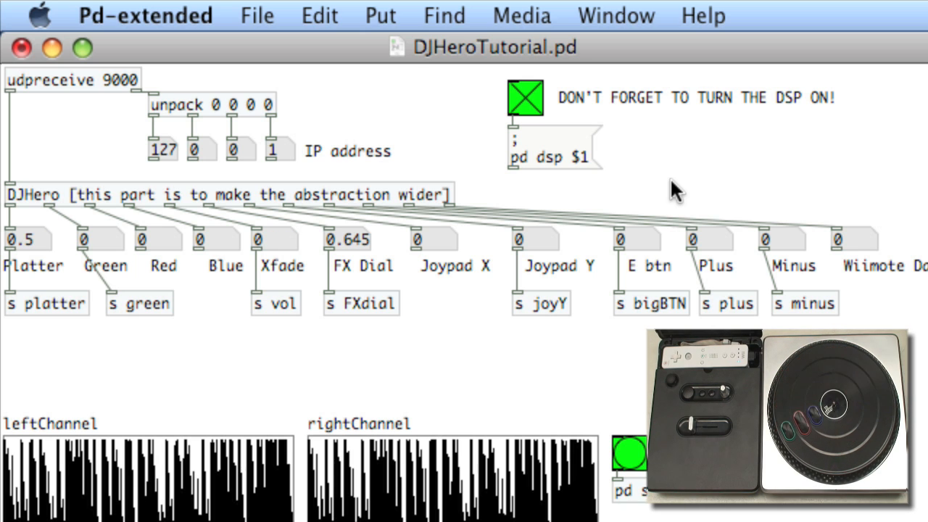
click(739, 511)
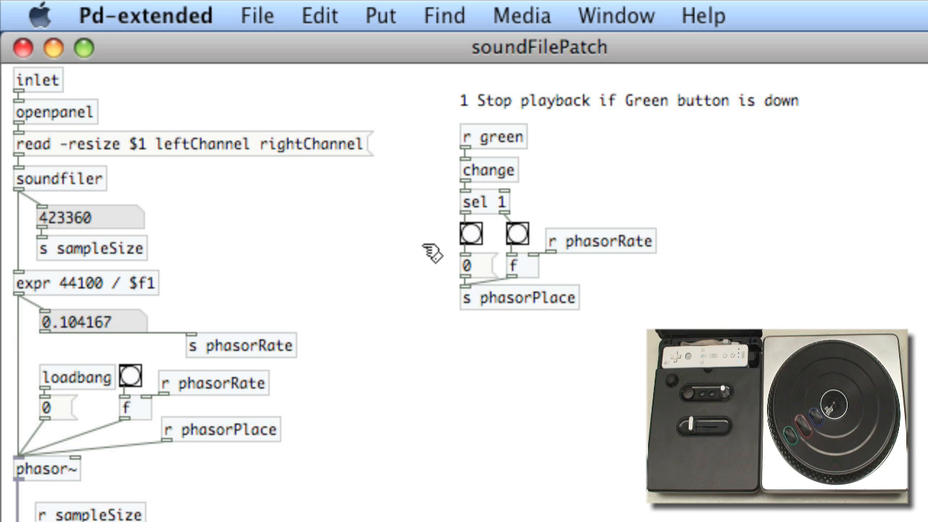
click(616, 15)
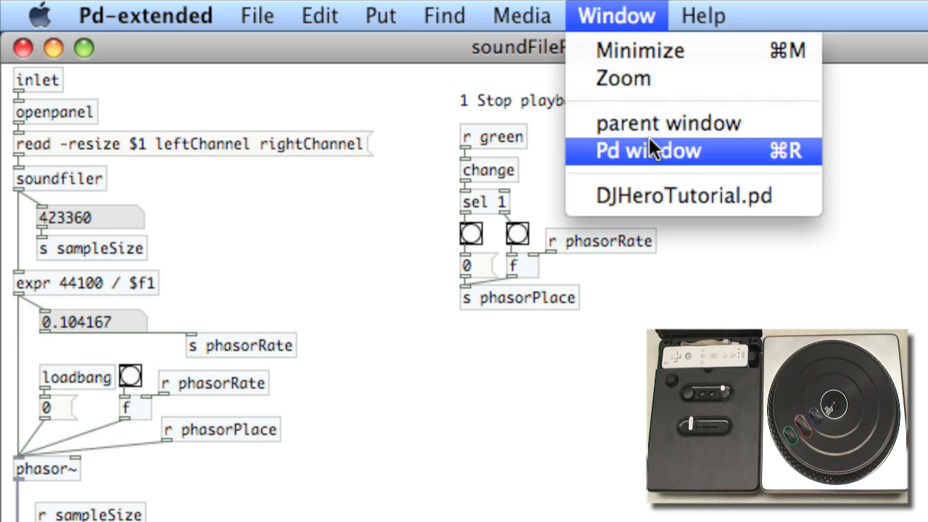
click(662, 195)
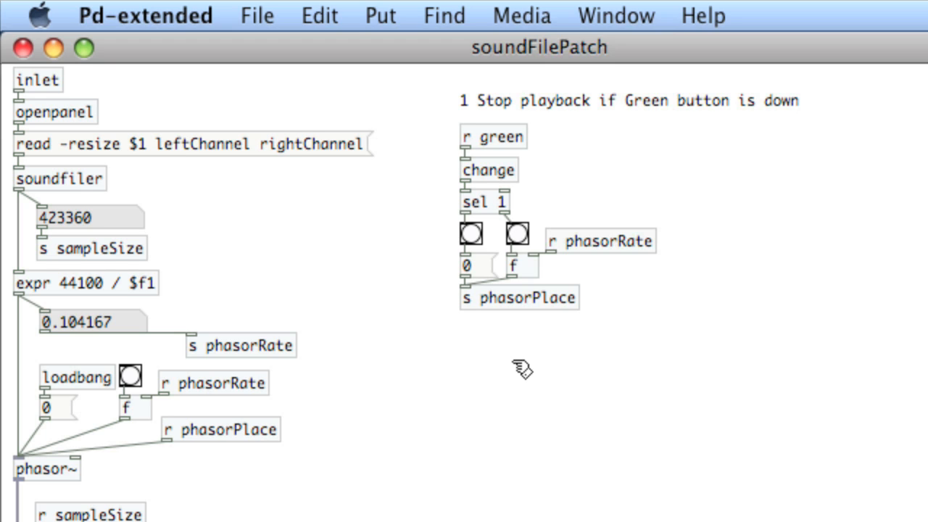
Place a '2 Scratch!' comment under the Stop playback section and nudge it into alignment.
key(super+5)
drag(522, 369, 482, 352)
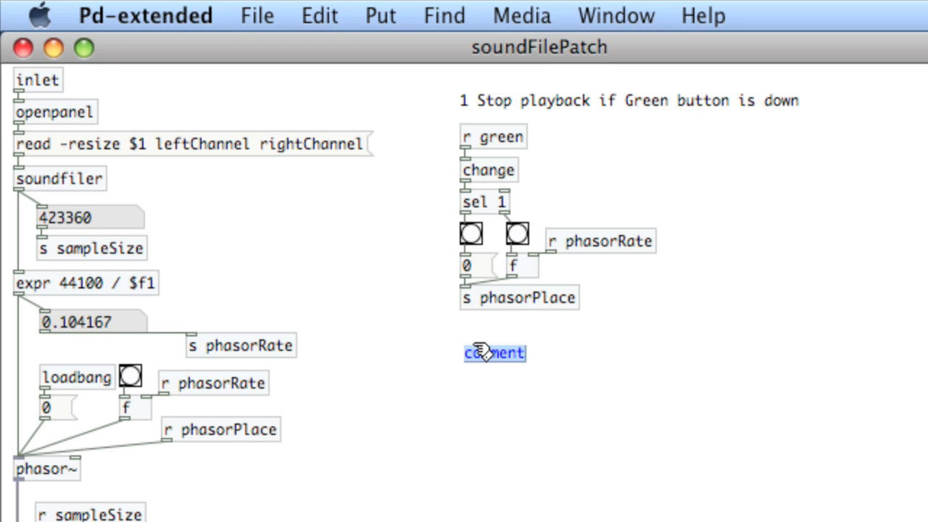
text(2 Scratch)
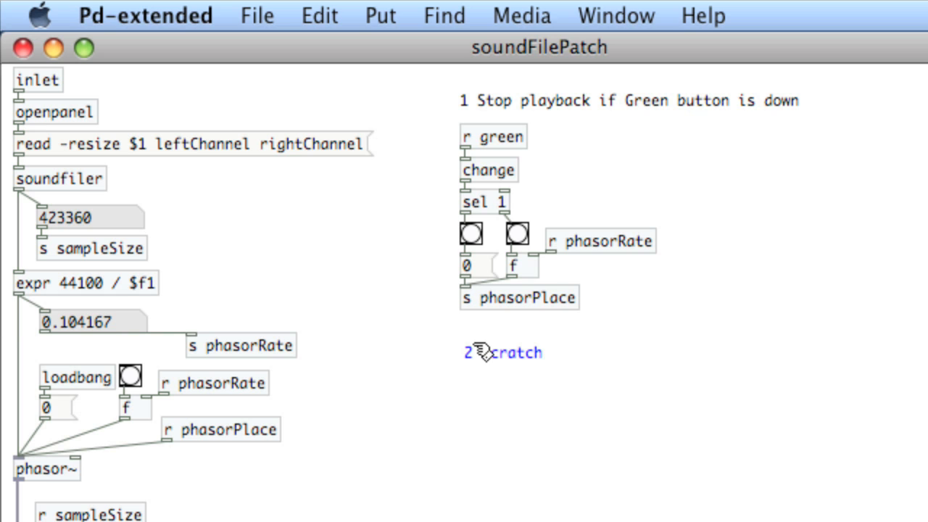
text(!)
click(623, 384)
drag(540, 340, 623, 384)
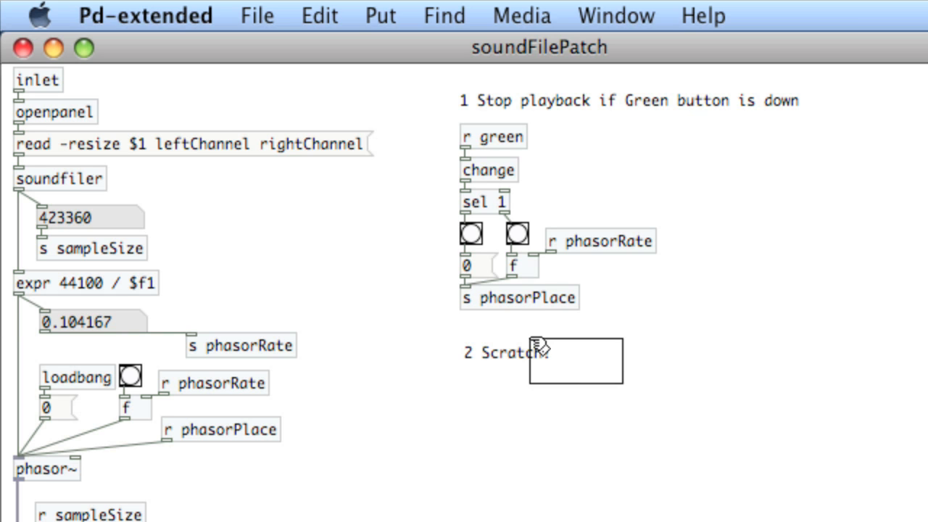
key(shift+Left)
key(shift+Left)
key(shift+Up)
key(shift+Up)
key(Right)
key(Right)
key(Right)
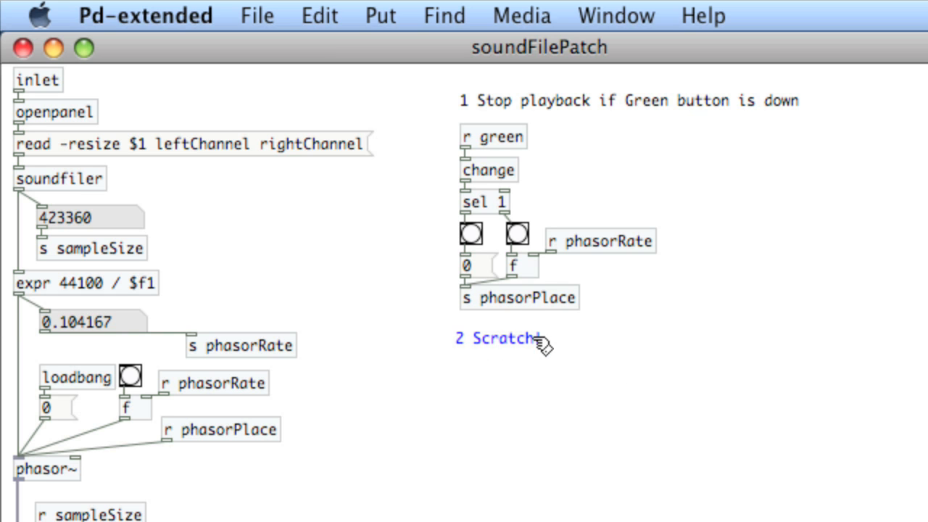
key(Right)
key(Right)
key(Right)
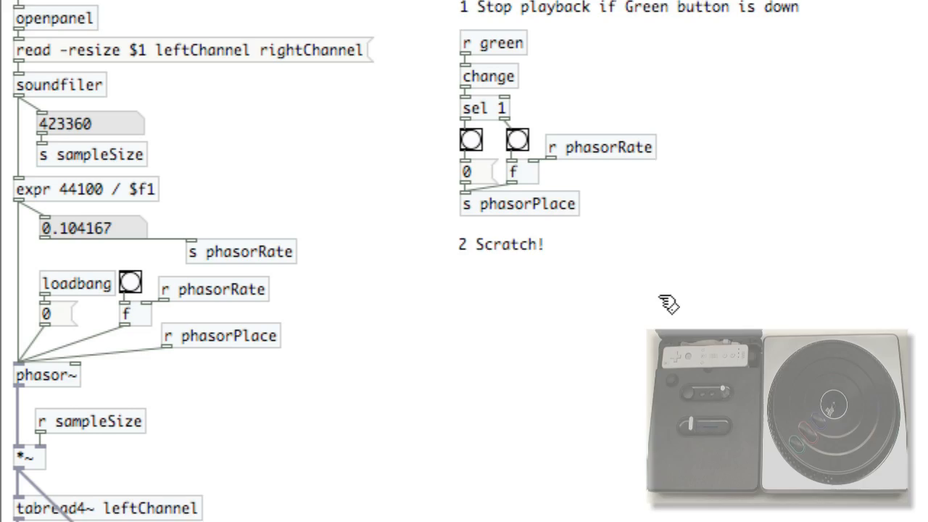
scroll(542, 225, down, 4)
Create 'r platter' and 'r green' receivers, moving r green down and to the left.
key(ctrl+1)
text(r)
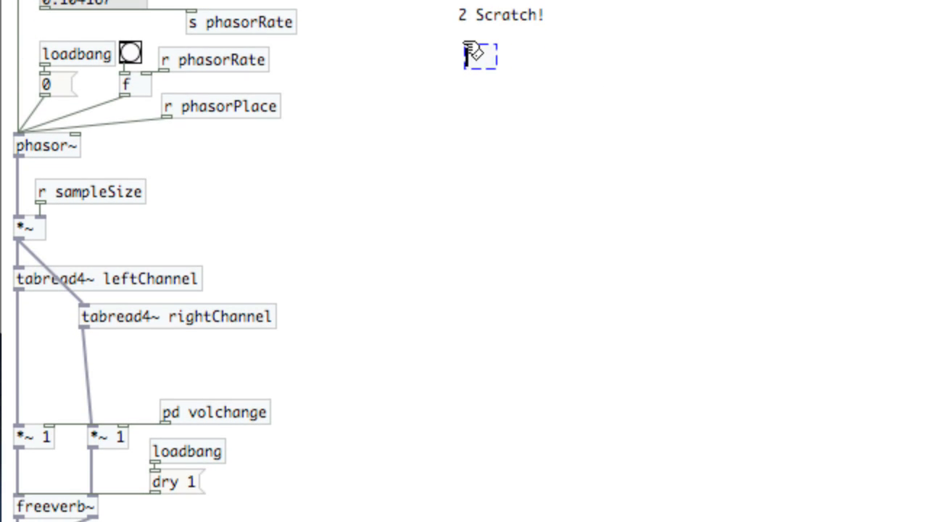
text(platter)
click(669, 33)
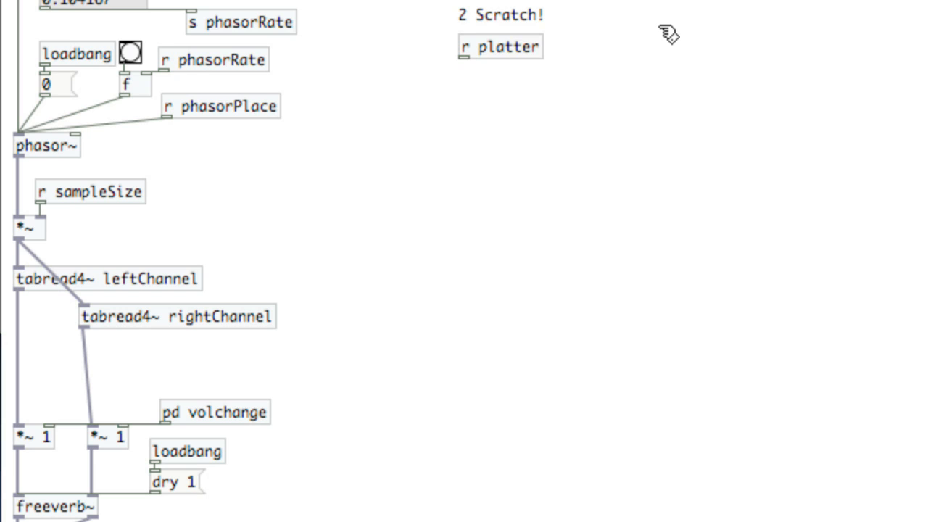
key(ctrl+1)
text(r green!)
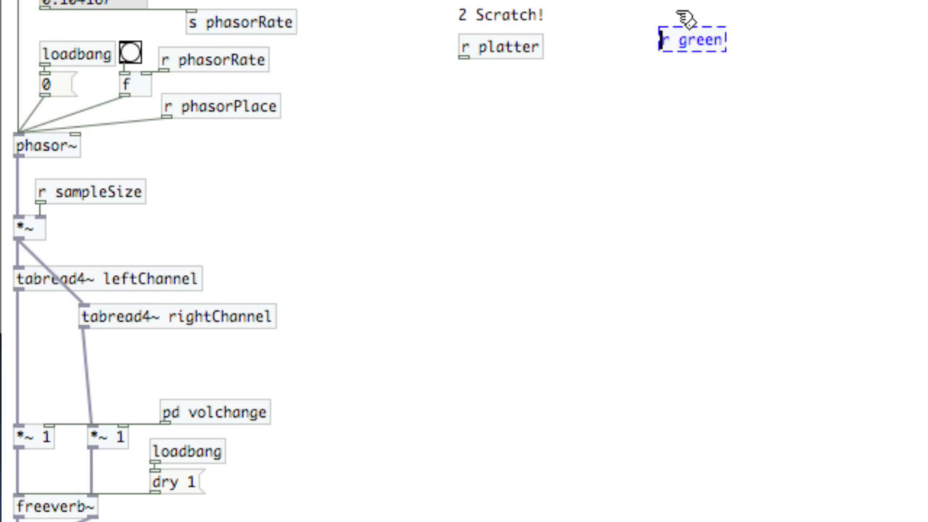
click(715, 74)
mouse_move(692, 40)
mouse_down()
mouse_move(581, 110)
mouse_move(589, 91)
mouse_up()
double_click(584, 87)
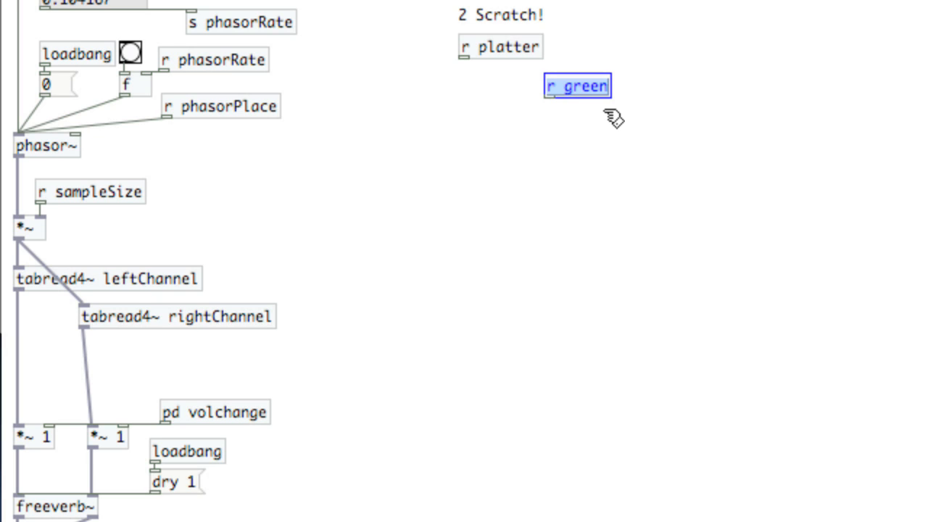
click(614, 118)
Add a spigot and a toggle, wiring r green → toggle → spigot's right inlet.
key(ctrl+1)
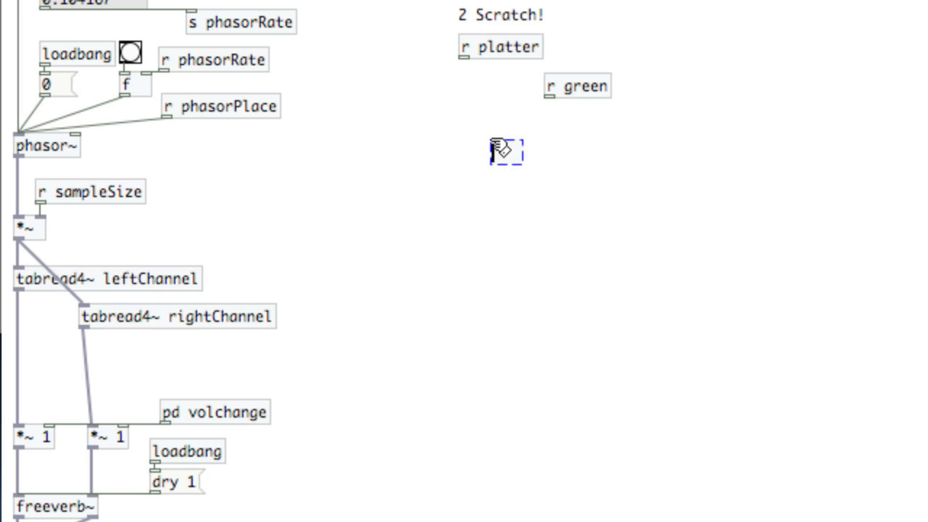
text(s igot)
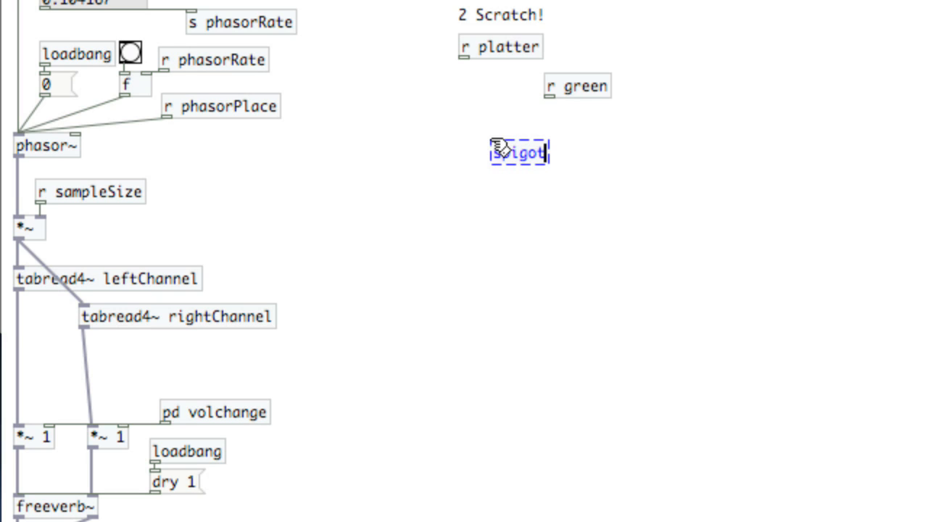
click(494, 129)
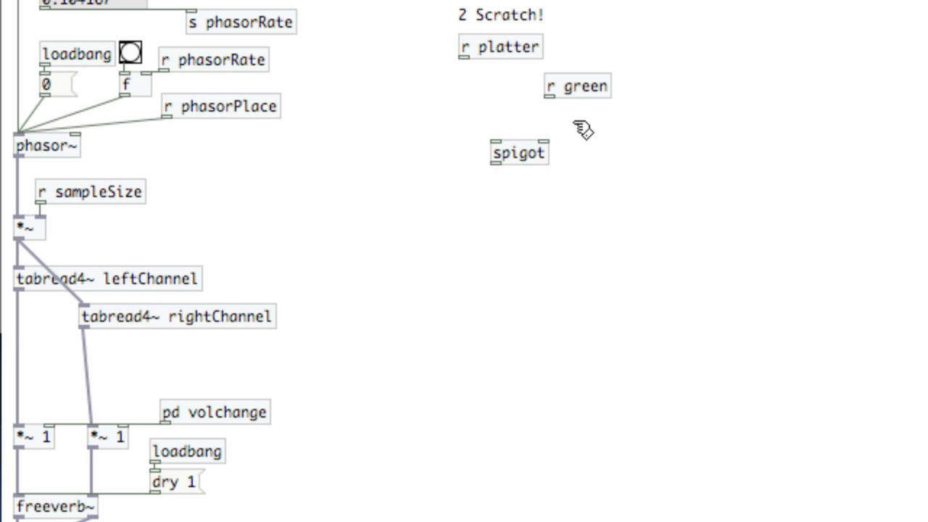
key(ctrl+1)
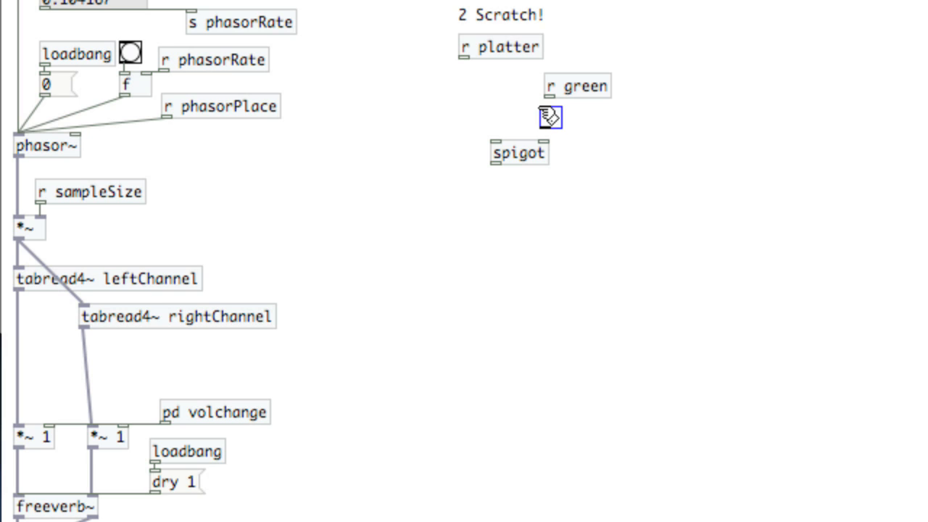
click(549, 116)
drag(542, 130, 541, 150)
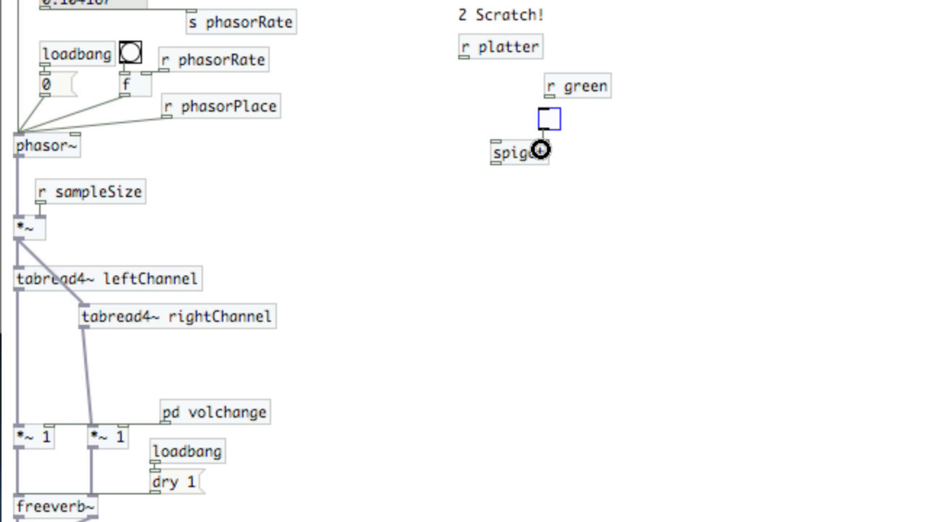
drag(550, 95, 546, 110)
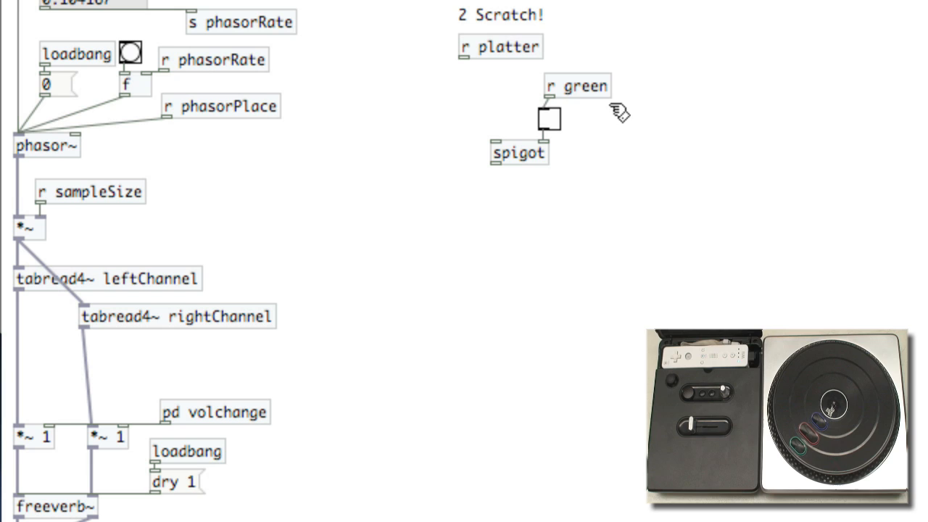
Wire r platter into spigot's left inlet and align it above the spigot.
drag(613, 90, 605, 92)
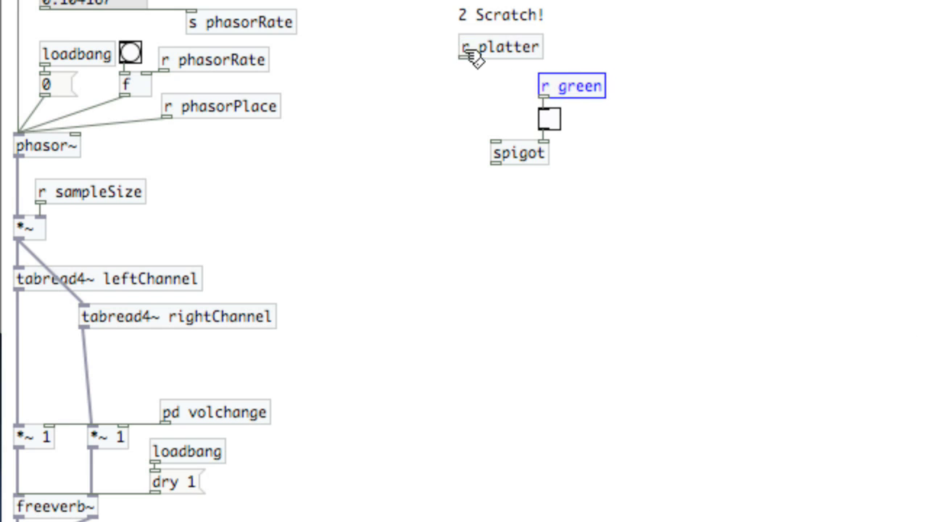
mouse_move(473, 52)
mouse_down()
mouse_move(527, 52)
mouse_move(496, 145)
mouse_up()
double_click(505, 51)
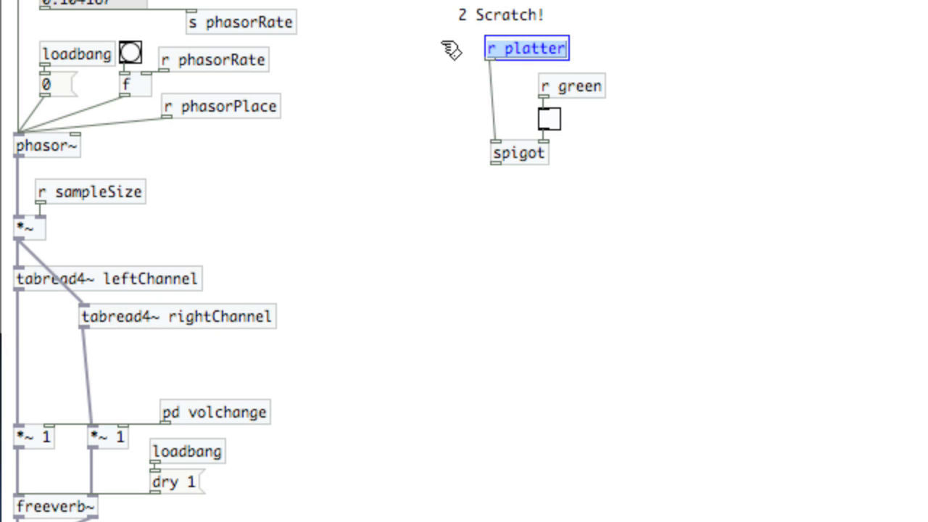
click(544, 50)
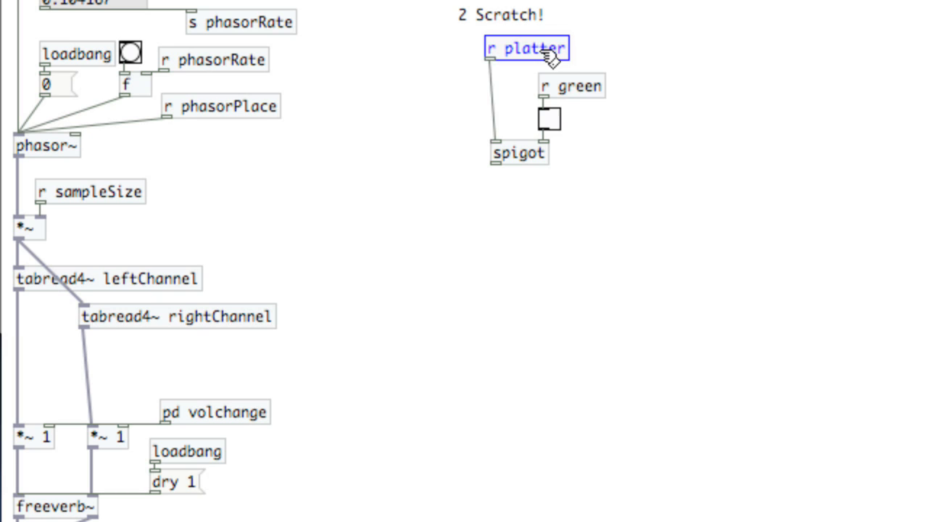
drag(547, 51, 554, 61)
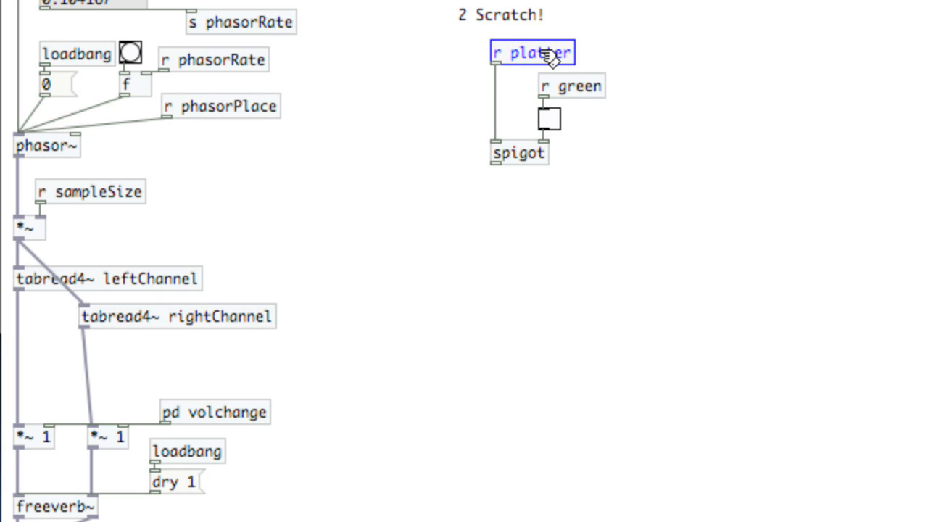
Create a horizontal slider with height 24 and output range 0 to 1.
click(528, 196)
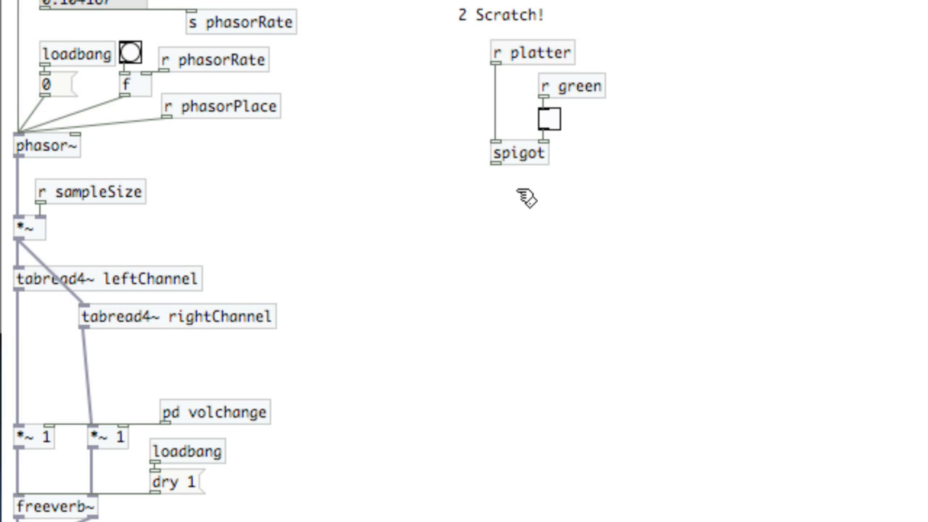
key(ctrl+1)
text(*~)
text(l)
click(428, 204)
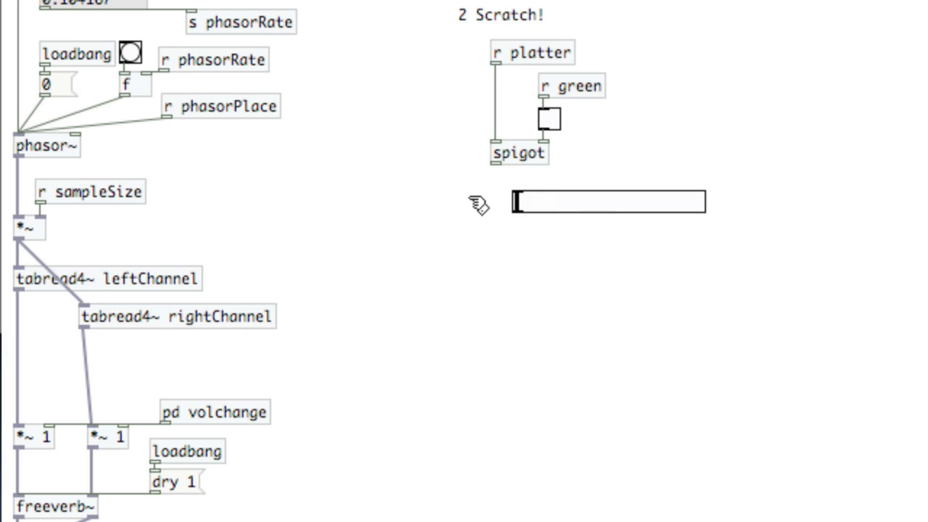
right_click(609, 211)
click(573, 226)
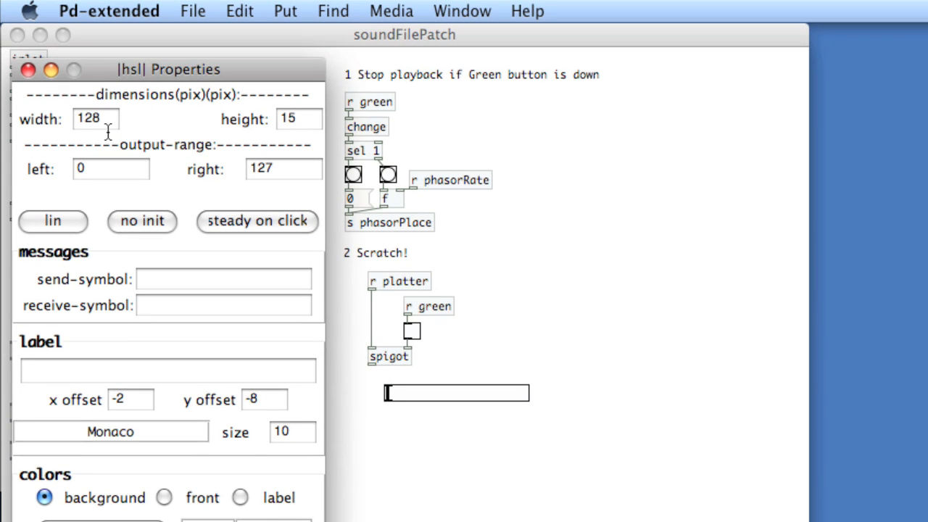
double_click(290, 119)
text(24)
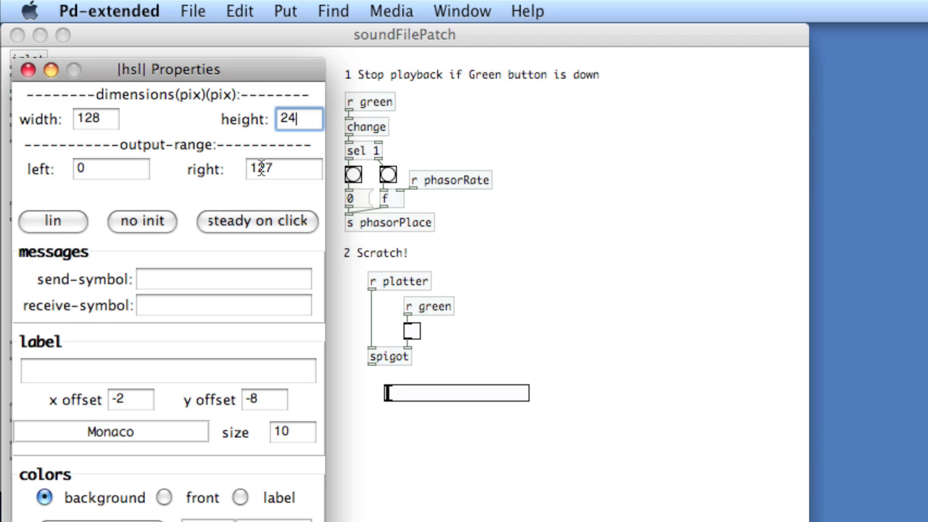
double_click(261, 168)
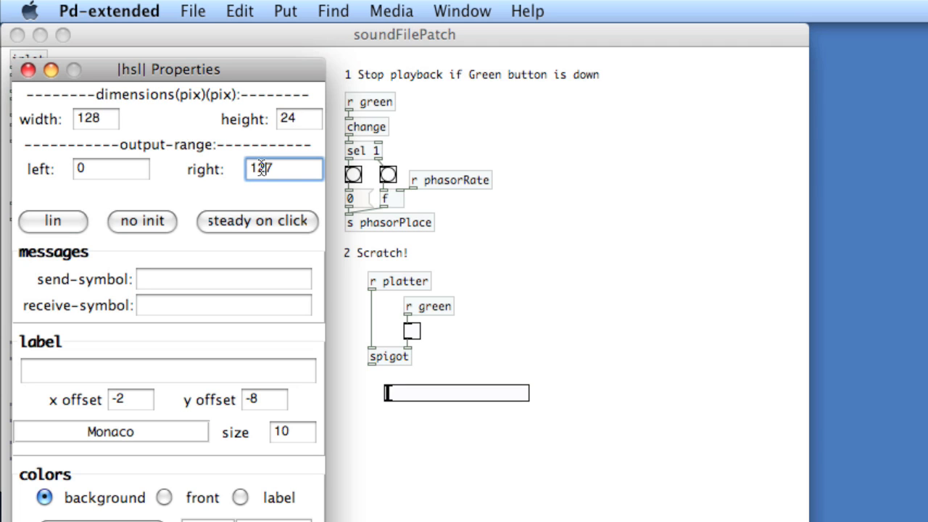
text(1)
key(Return)
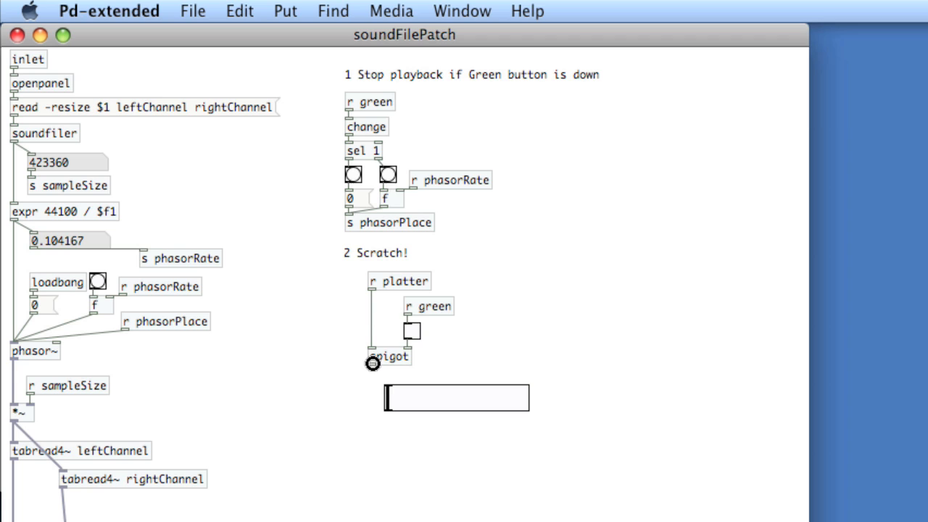
Feed the slider from spigot's outlet and align it directly beneath spigot.
drag(373, 363, 388, 388)
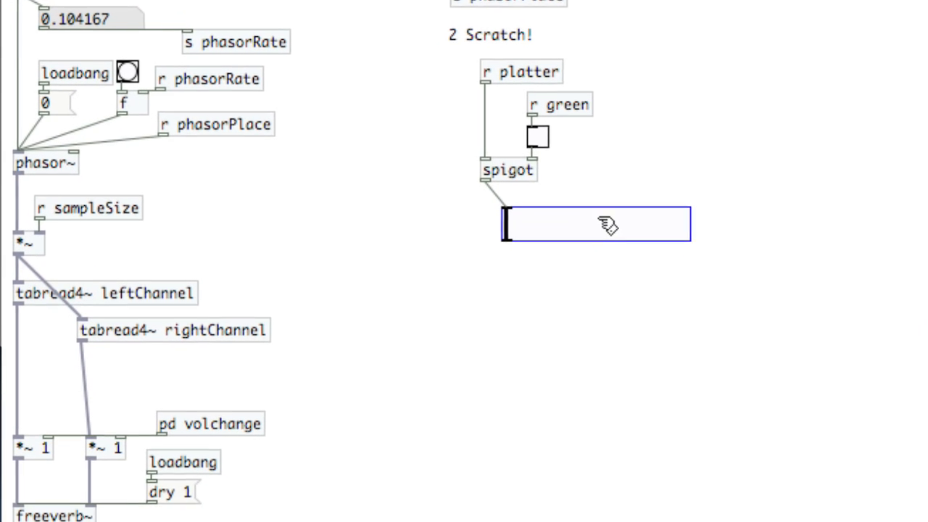
drag(608, 225, 621, 209)
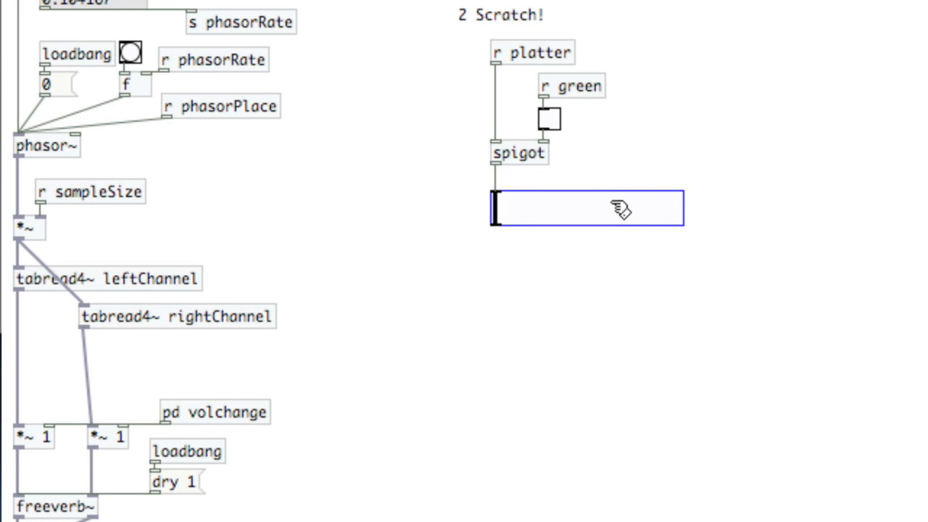
key(shift+Up)
key(Up)
key(Up)
key(Up)
key(Up)
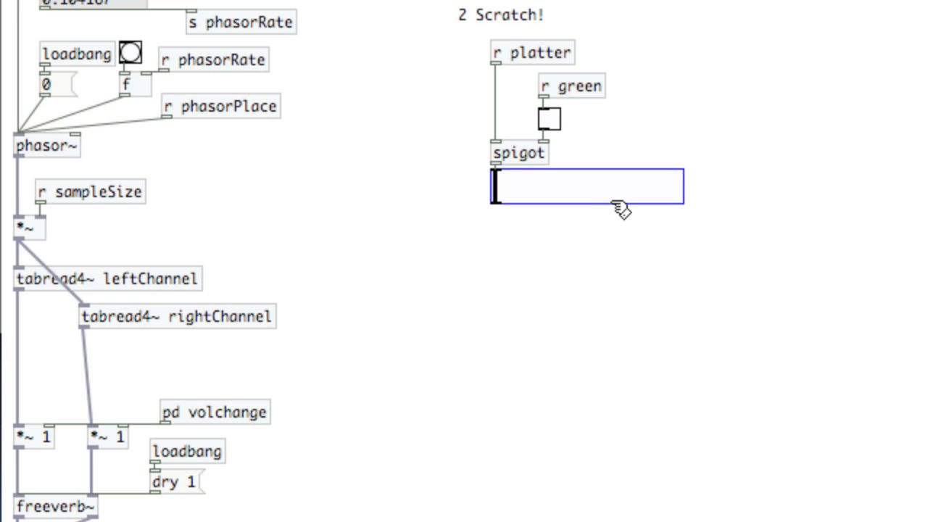
key(Up)
key(Up)
key(Down)
key(Down)
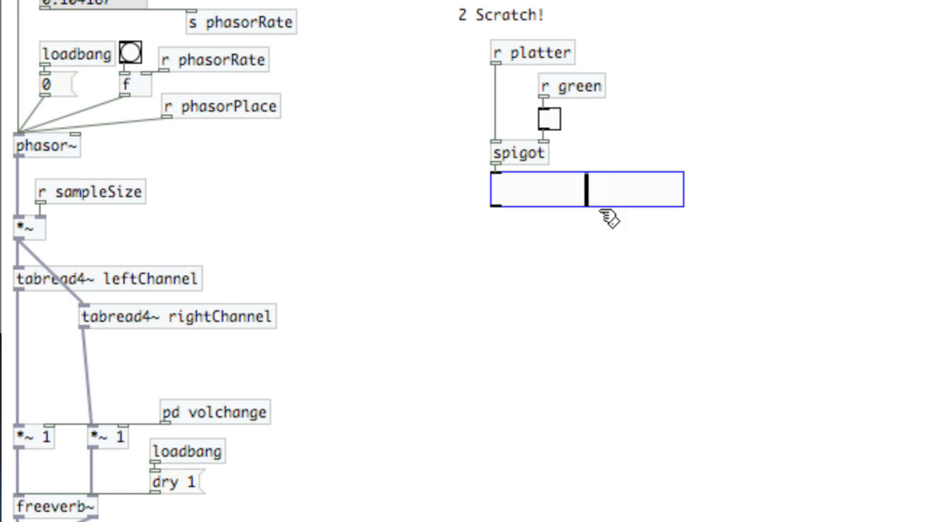
Add a 'change' object fed by the slider's output and align it under the slider.
key(ctrl+1)
text(loadb)
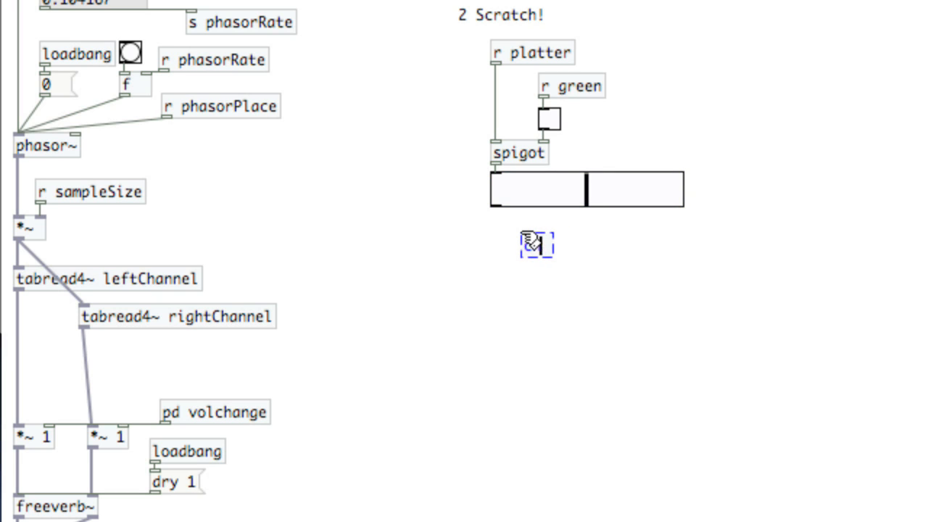
text(e)
click(507, 228)
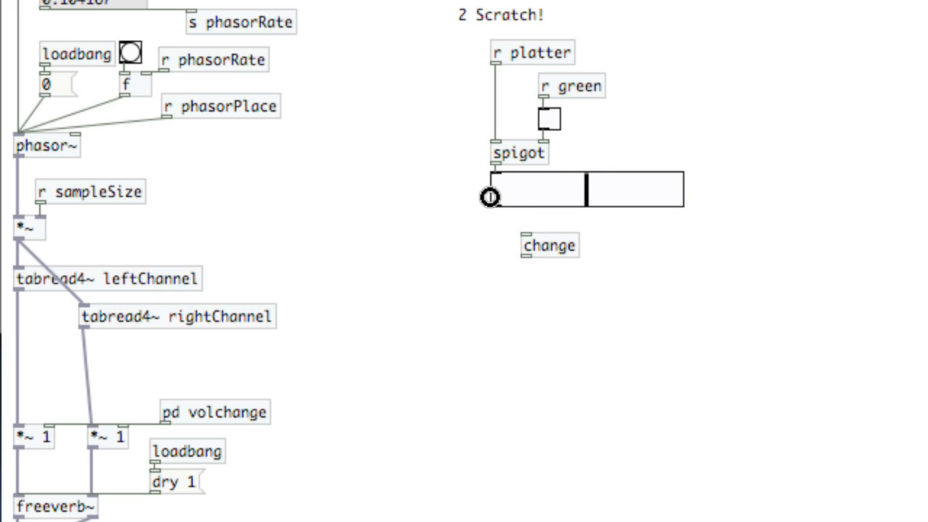
drag(492, 205, 529, 241)
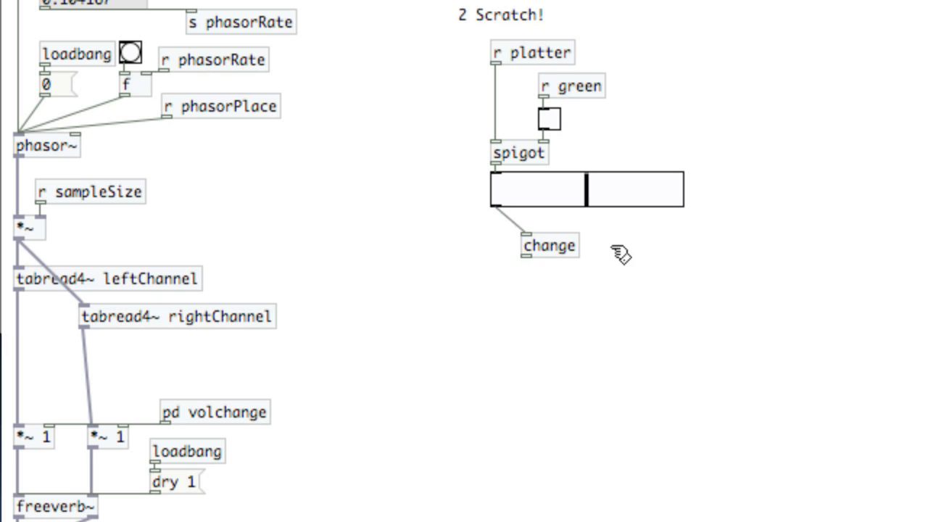
drag(559, 250, 532, 236)
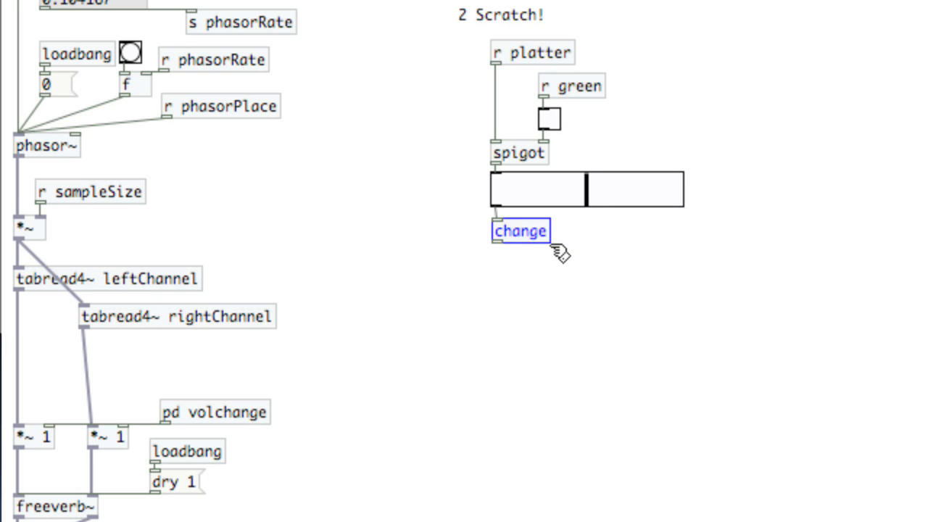
key(Up)
key(Left)
key(Up)
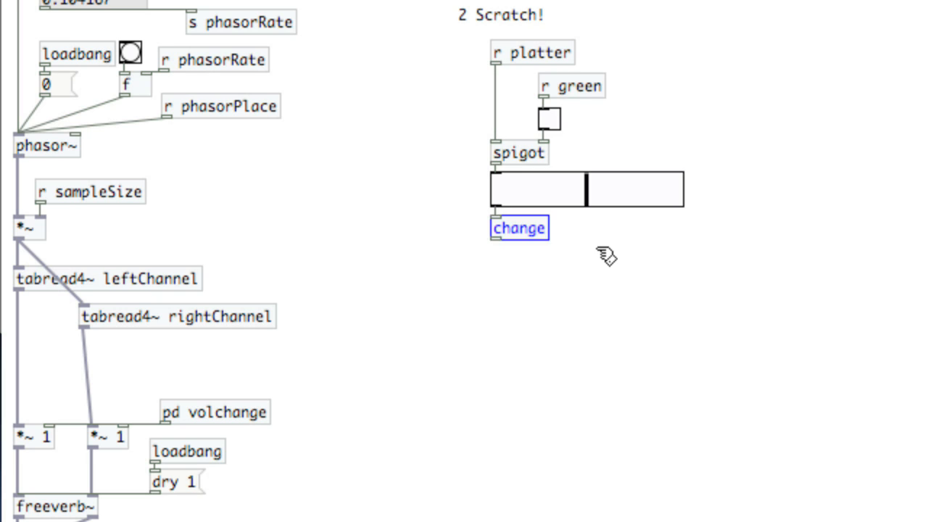
mouse_move(609, 276)
mouse_down()
mouse_move(485, 38)
mouse_move(496, 52)
mouse_move(489, 45)
mouse_up()
Nudge the selected Scratch group to the left and deselect it.
key(shift+Left)
key(shift+Left)
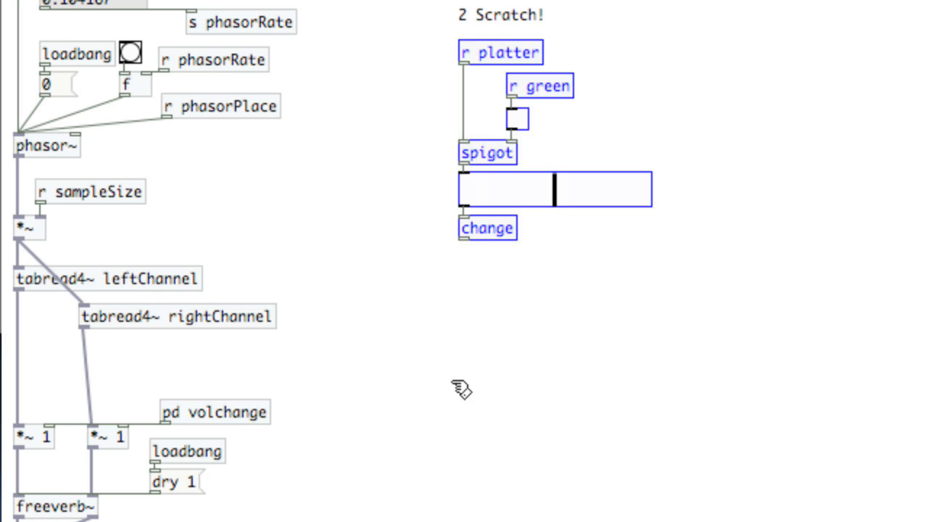
click(503, 361)
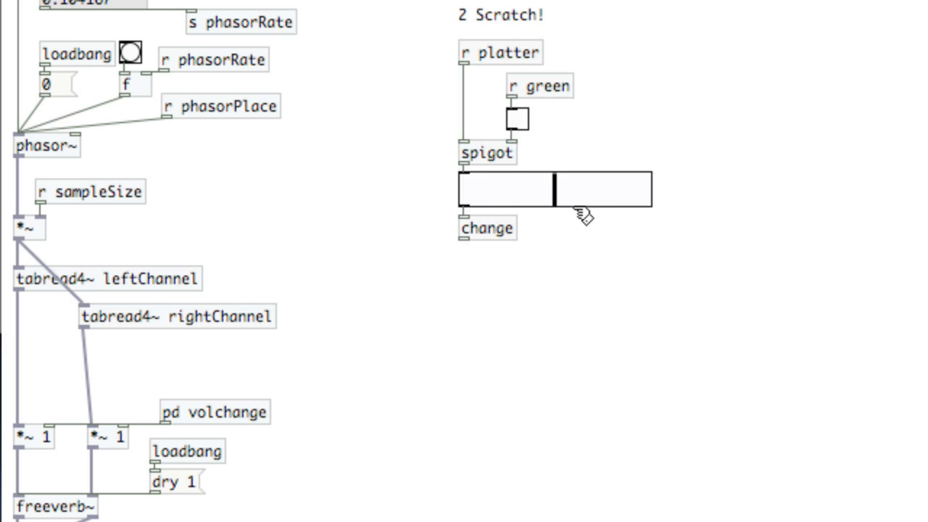
Add a '*' object below change and wire change's output into it.
key(ctrl+1)
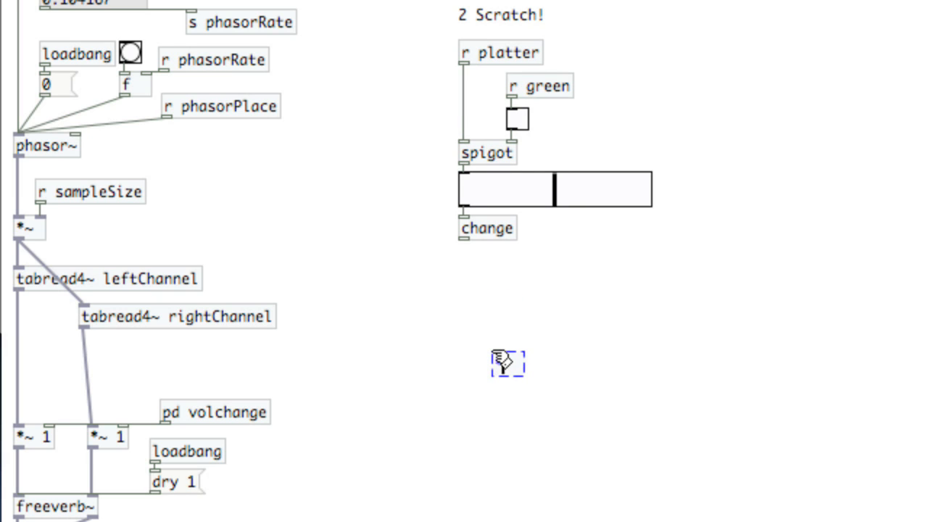
text(*)
click(559, 338)
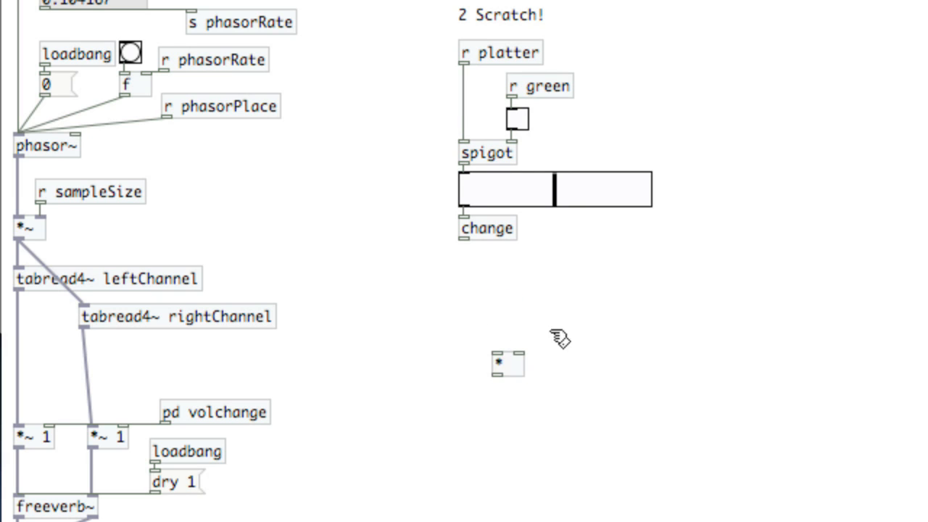
drag(507, 361, 496, 350)
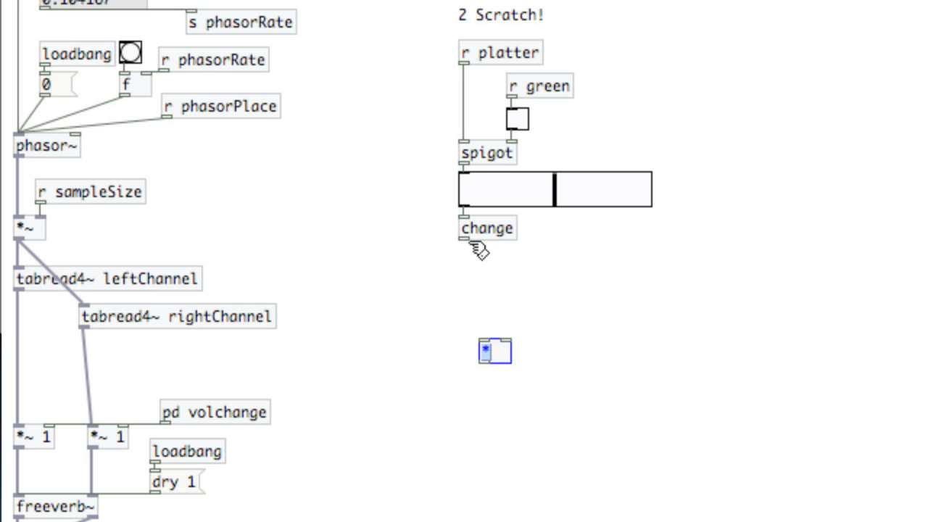
mouse_move(463, 238)
mouse_down()
mouse_move(484, 351)
mouse_move(468, 350)
mouse_up()
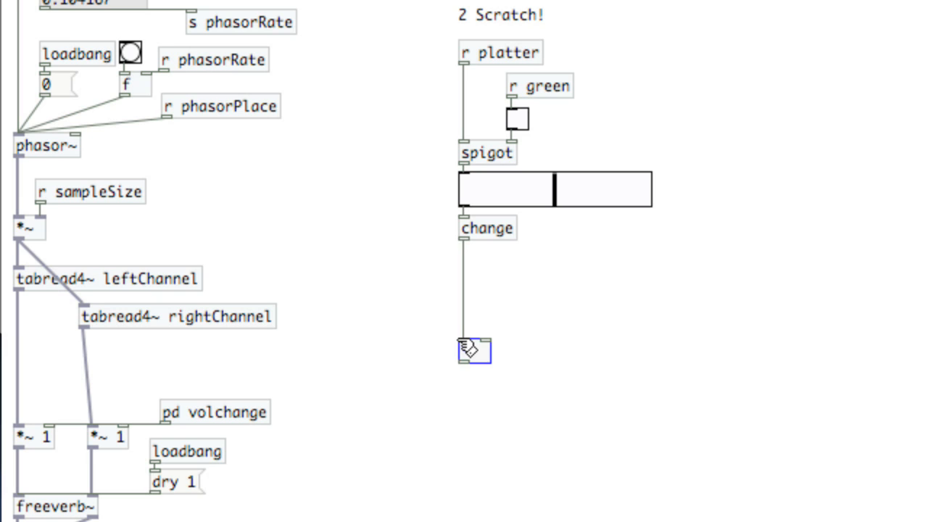
drag(468, 349, 468, 335)
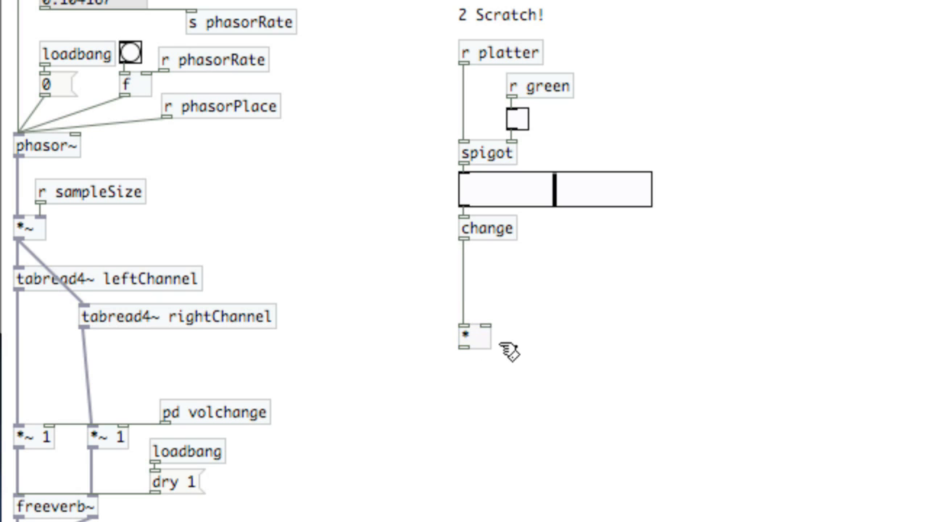
drag(384, 312, 514, 348)
click(564, 300)
Add an 'r FXdial' receiver level with change.
key(ctrl+1)
text(r FXdial)
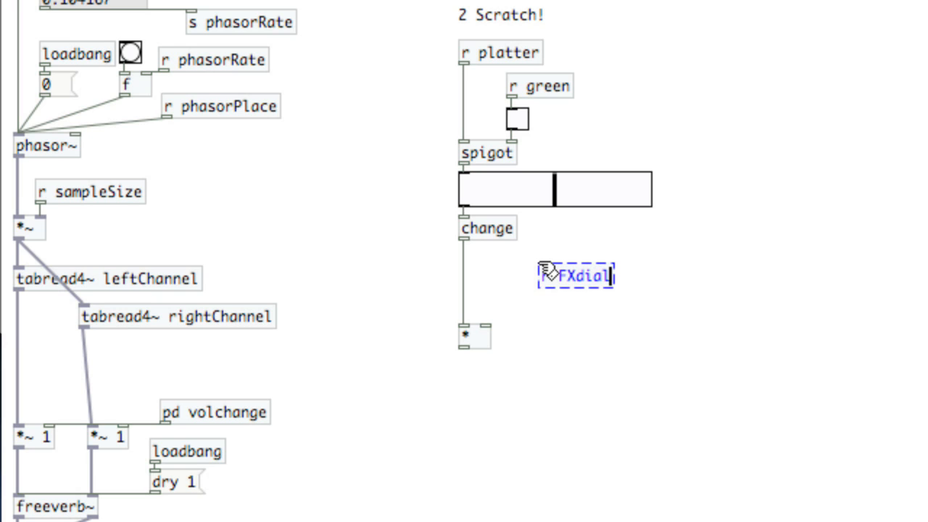
click(616, 239)
drag(598, 276, 601, 230)
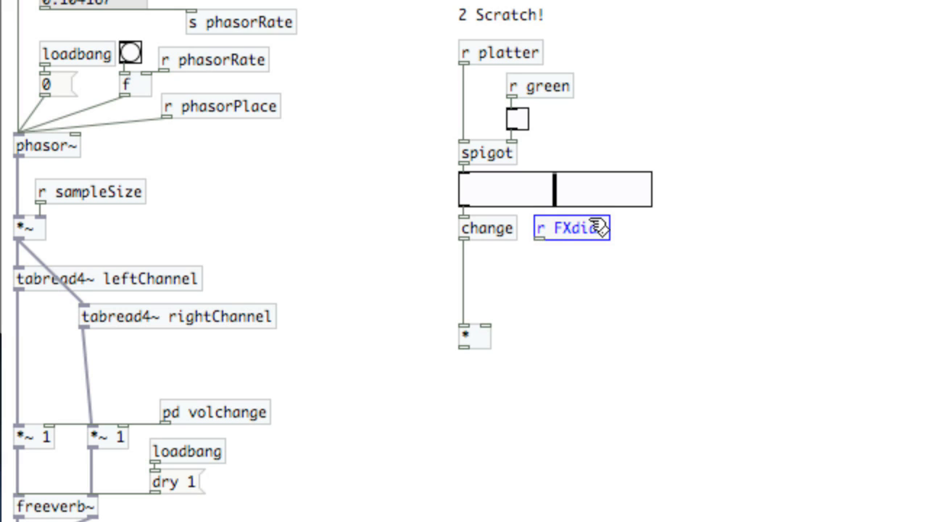
double_click(580, 229)
click(620, 301)
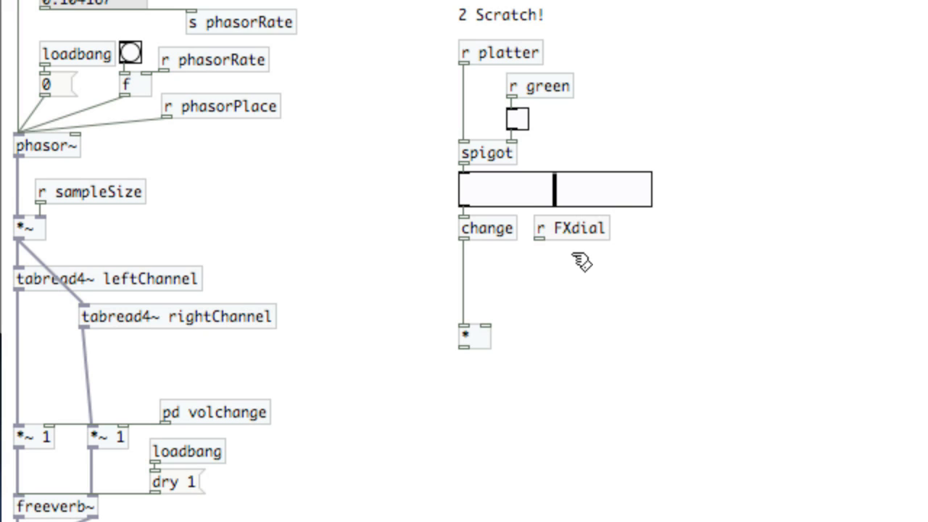
Add '* 40000' fed by r FXdial, then a knob below it.
key(ctrl+1)
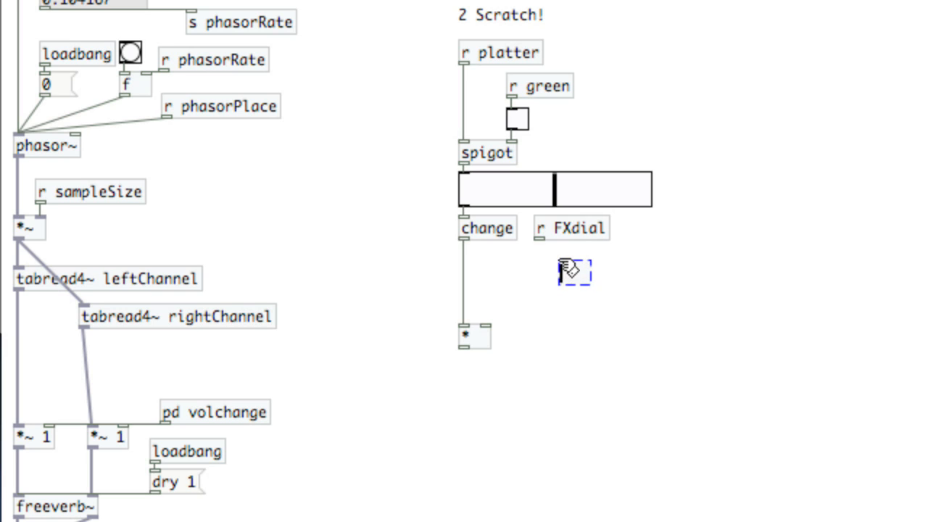
text(/ 400)
text(00)
click(540, 270)
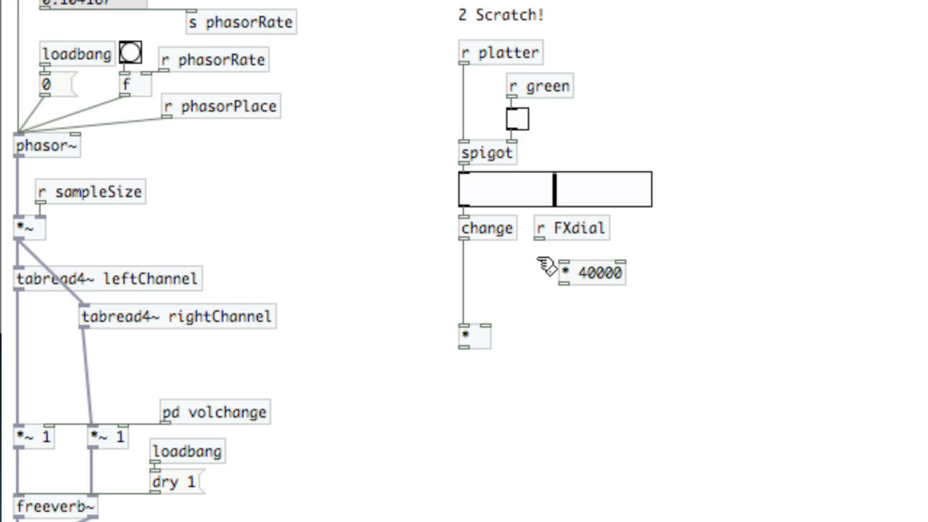
drag(540, 237, 564, 265)
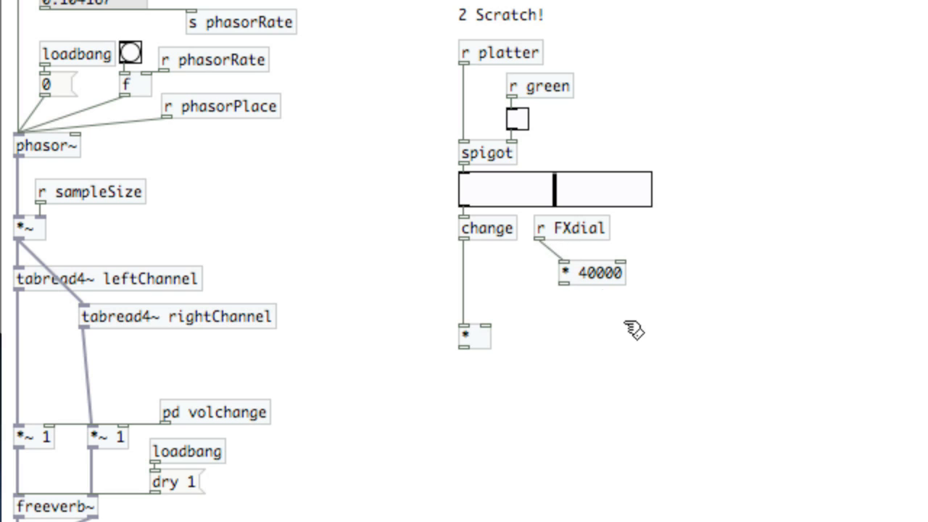
mouse_move(638, 327)
mouse_down()
mouse_move(596, 261)
mouse_move(584, 271)
mouse_up()
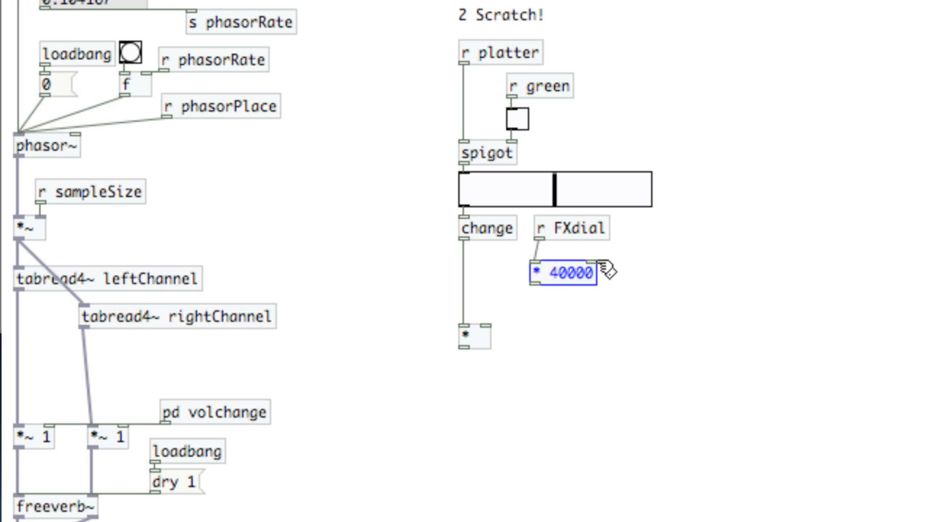
key(Up)
key(Up)
key(Up)
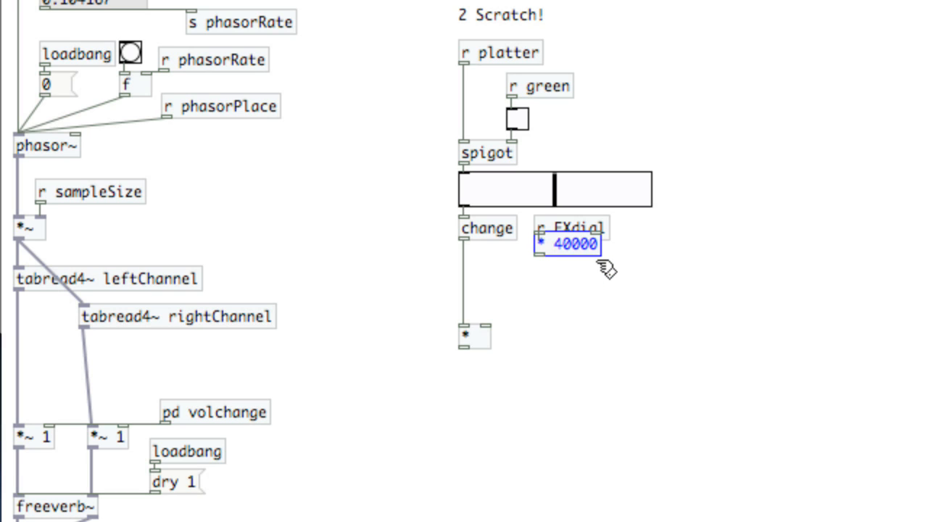
key(Down)
key(Down)
key(Down)
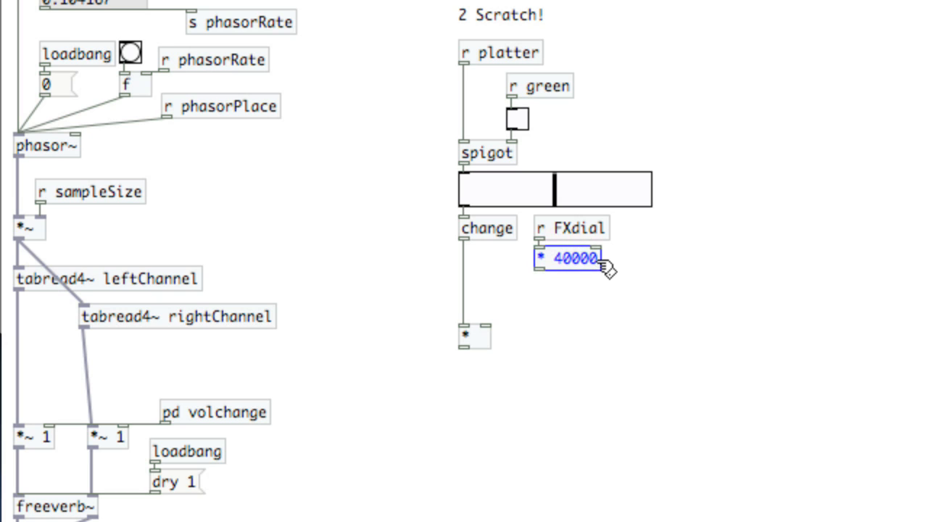
key(ctrl+1)
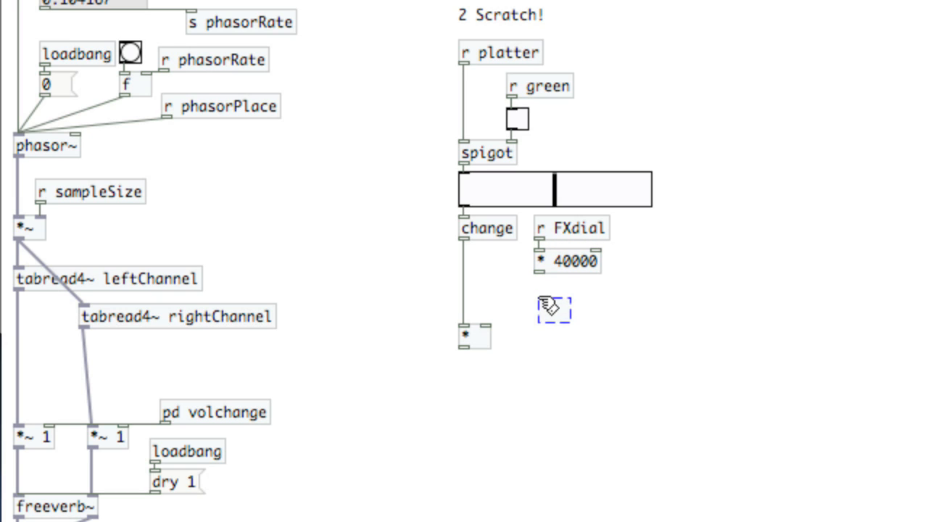
text(knob)
click(541, 290)
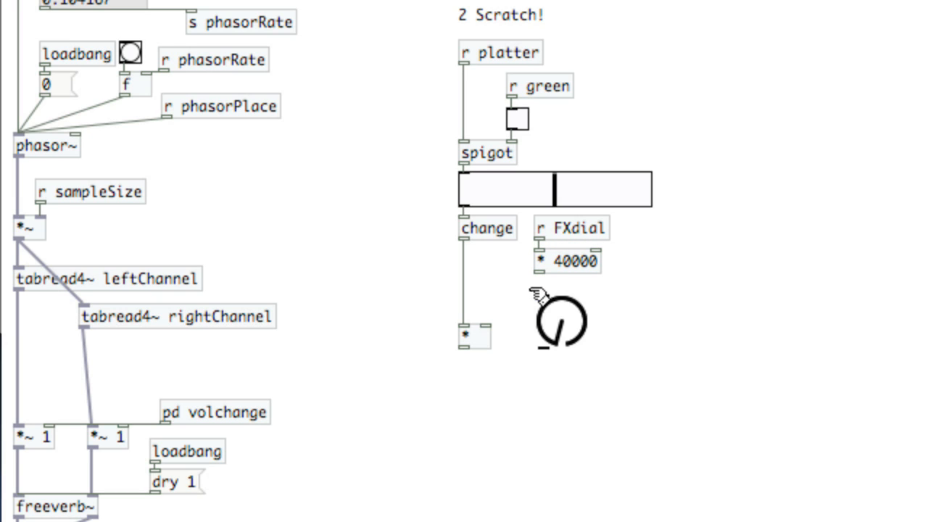
Change the knob's upper output range from 127 to 40000 in its Properties.
right_click(559, 319)
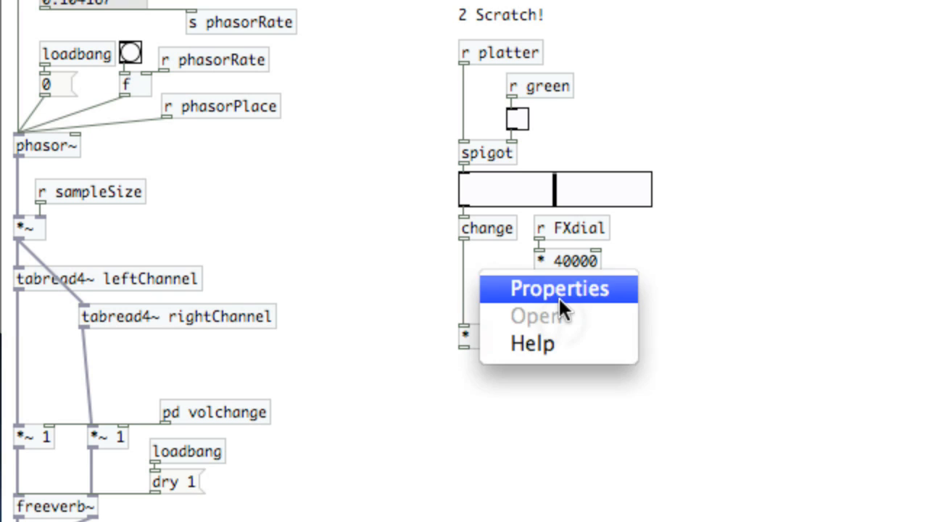
click(558, 348)
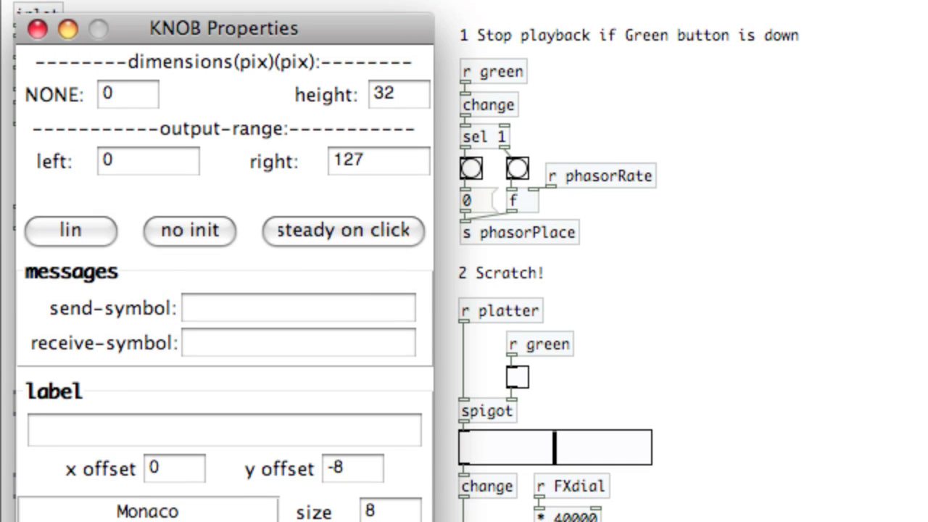
double_click(356, 158)
text(40)
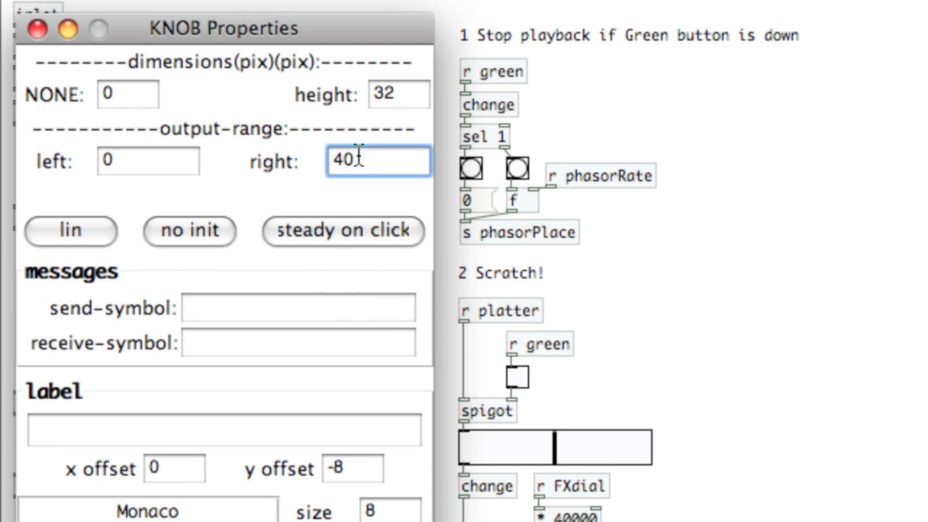
text(000)
key(Return)
scroll(540, 304, down, 5)
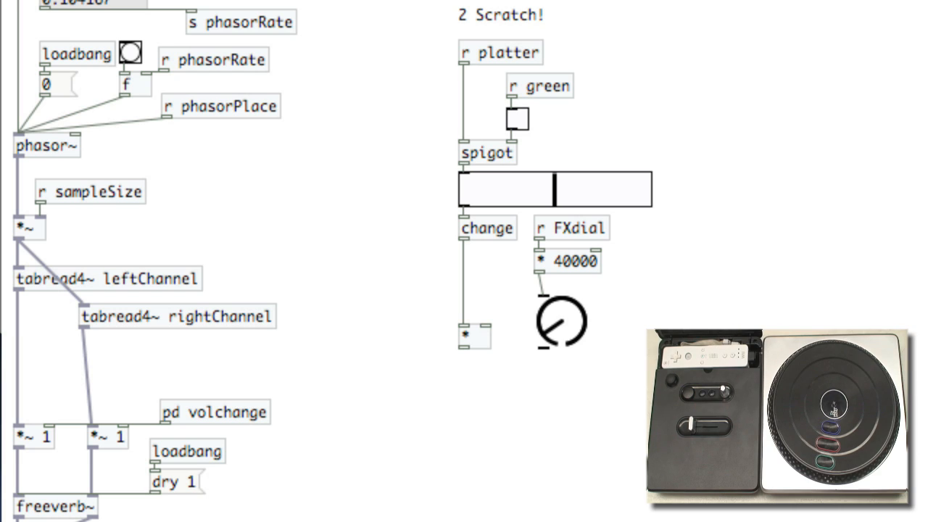
Move the dial up beneath '* 40000'.
key(ctrl+1)
click(563, 310)
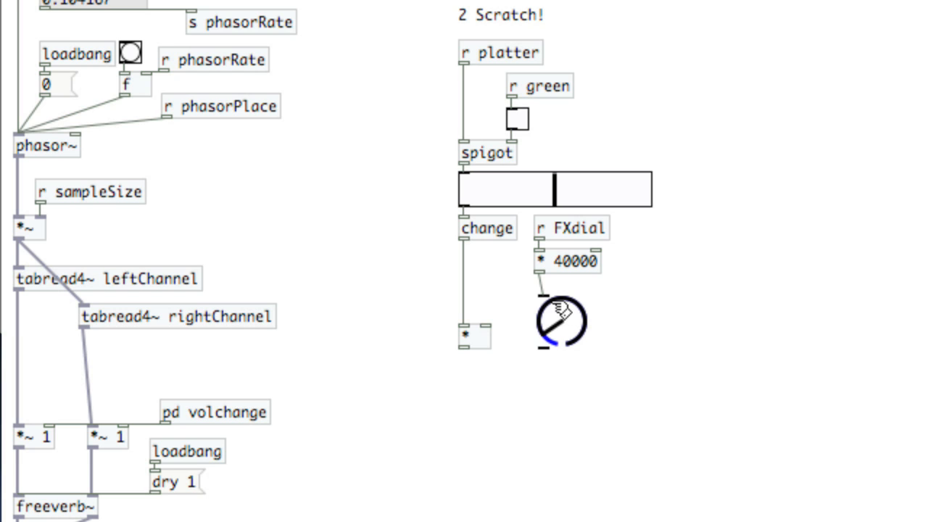
drag(563, 311, 560, 308)
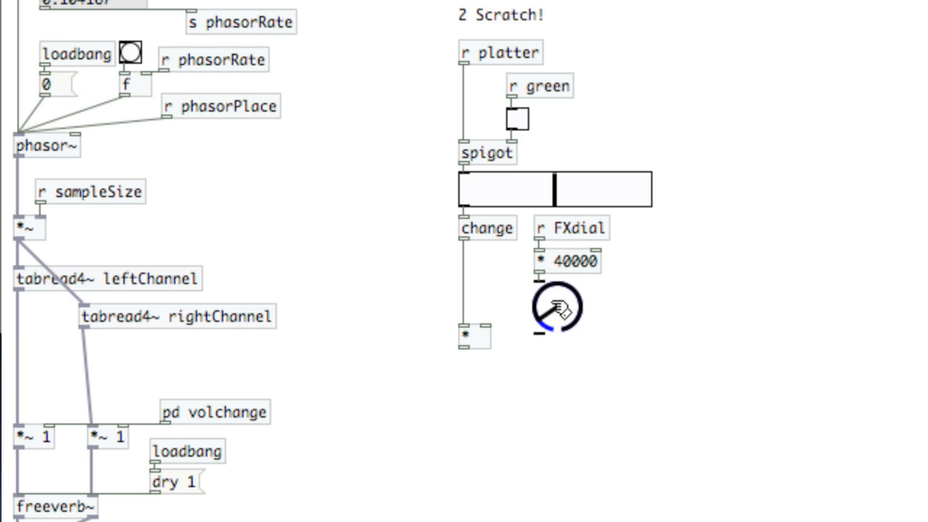
click(574, 360)
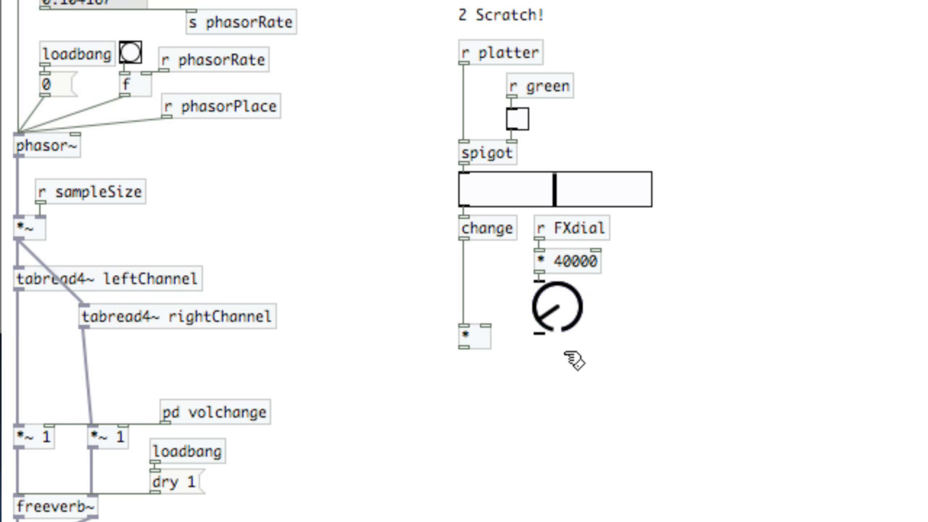
Add a width-12 number box fed by the dial and align it beside the multiplier.
key(ctrl+3)
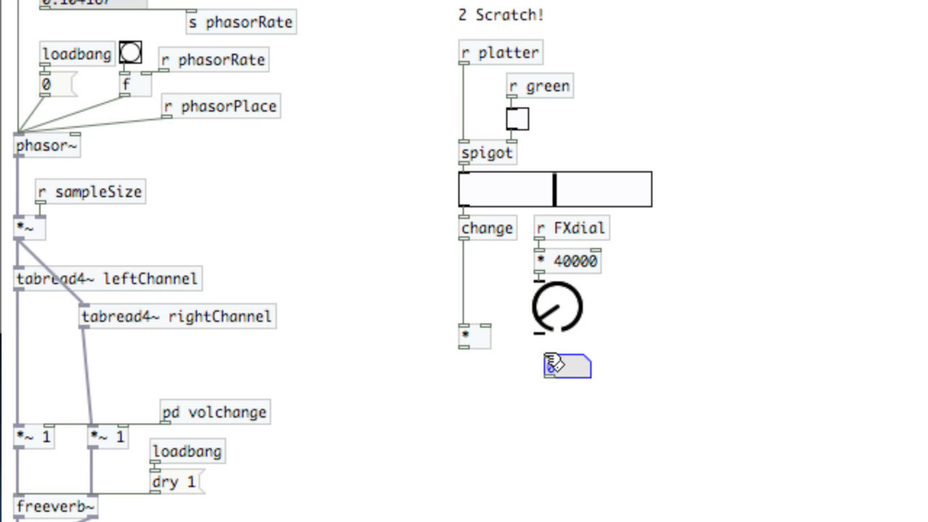
right_click(555, 364)
click(560, 347)
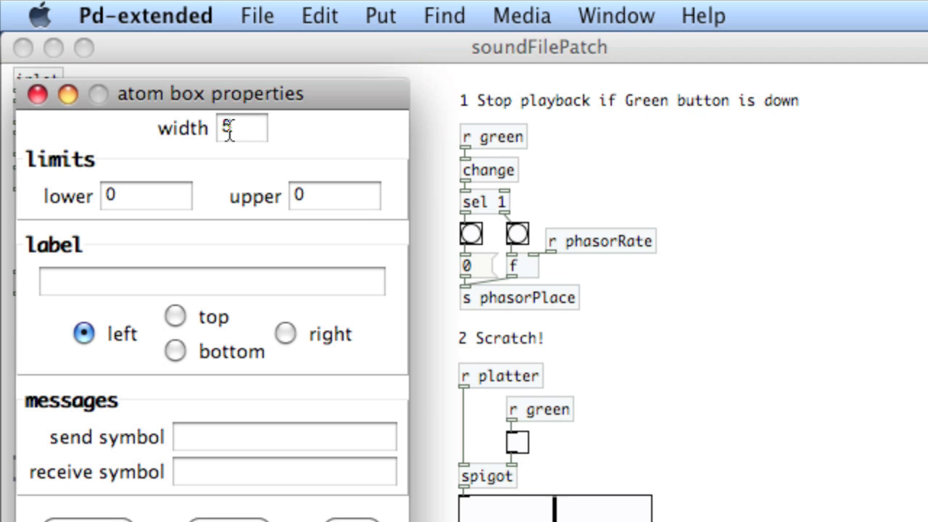
double_click(230, 128)
text(12)
click(358, 512)
scroll(534, 332, down, 5)
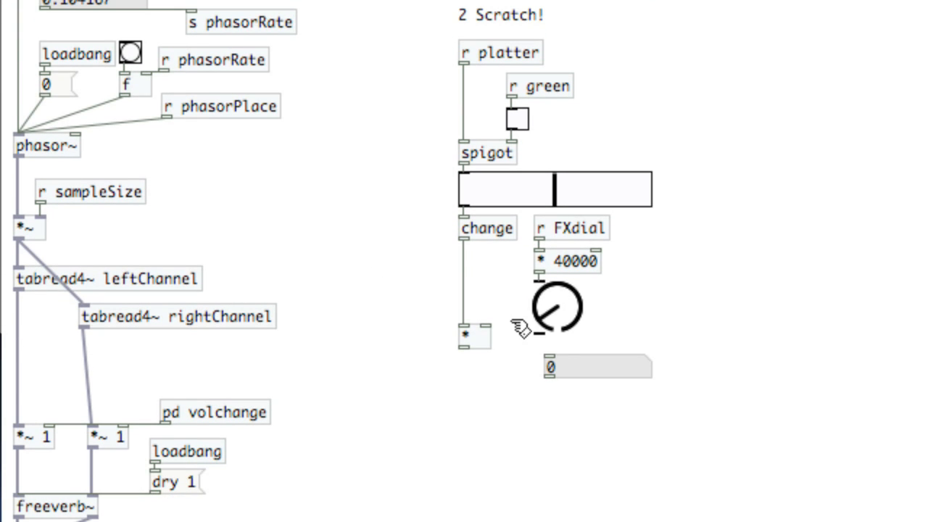
mouse_move(538, 334)
mouse_down()
mouse_move(551, 360)
mouse_move(485, 327)
mouse_move(475, 394)
mouse_up()
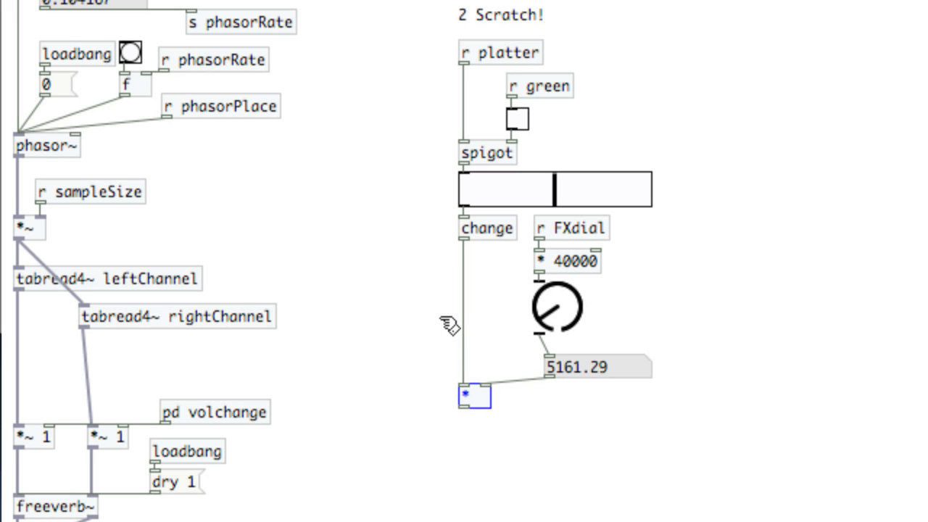
key(Up)
key(Up)
key(Up)
key(Up)
key(Up)
key(Up)
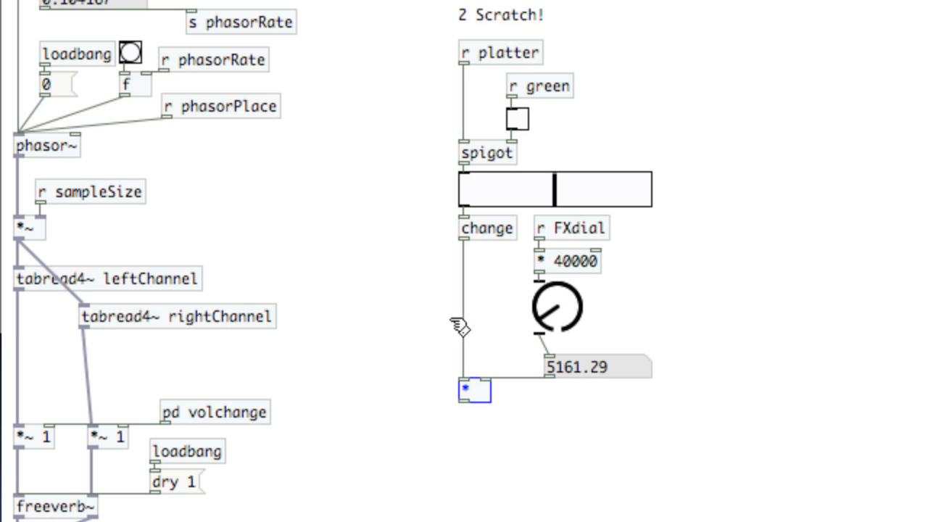
drag(696, 370, 621, 332)
key(Left)
key(Left)
key(Left)
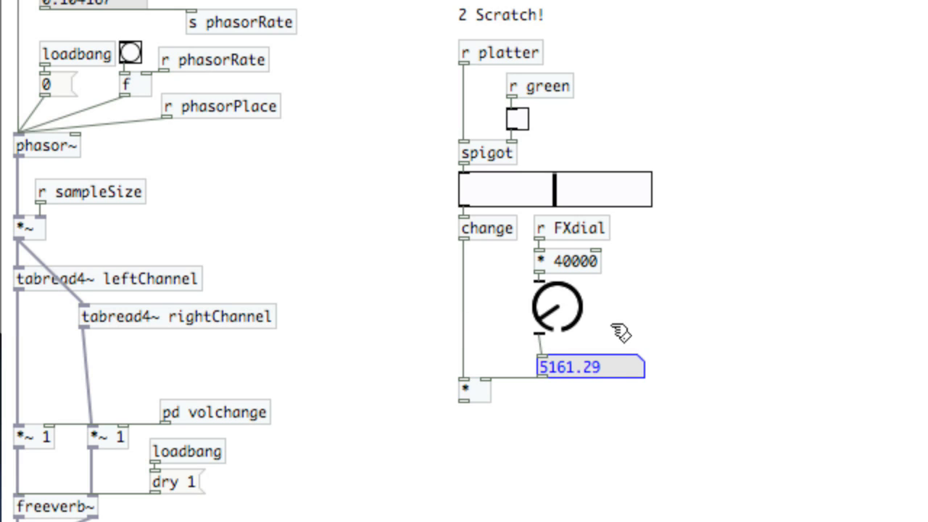
key(Left)
key(Left)
key(Left)
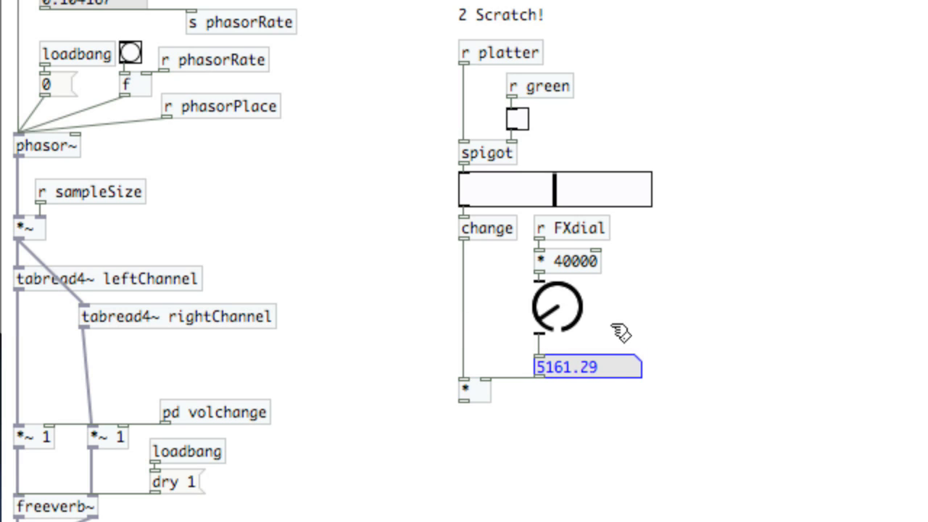
click(488, 444)
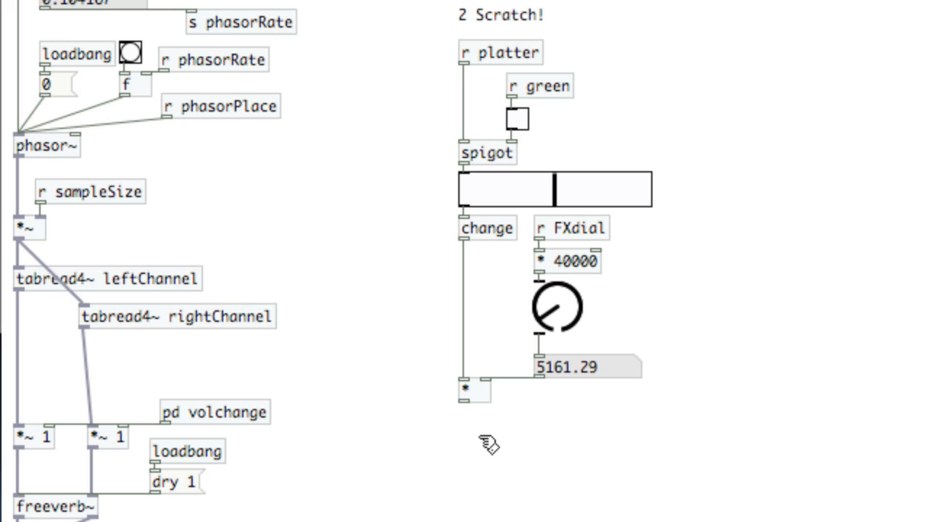
Add an 'i' object fed by the multiplier's output, placed just beneath it.
key(ctrl+1)
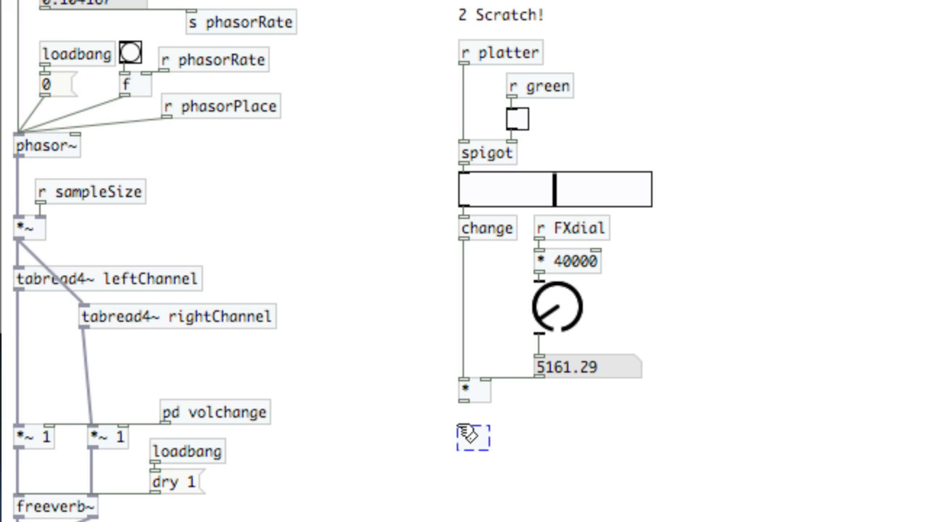
text(i)
click(428, 437)
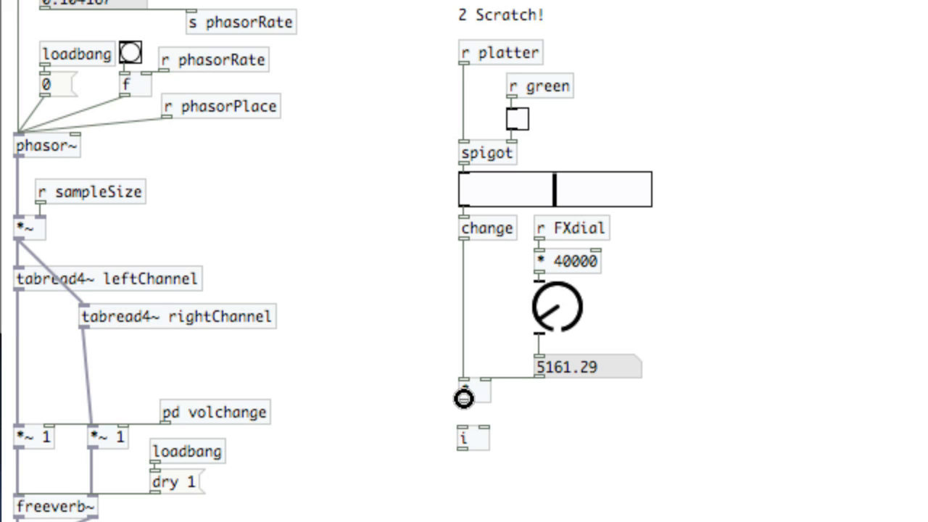
drag(463, 401, 464, 426)
double_click(472, 438)
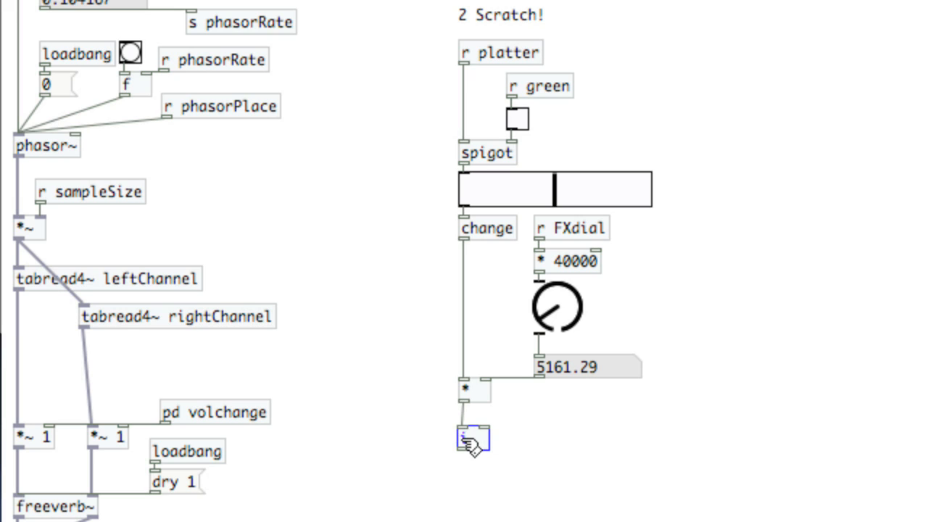
key(shift+Up)
key(shift+Up)
key(shift+Up)
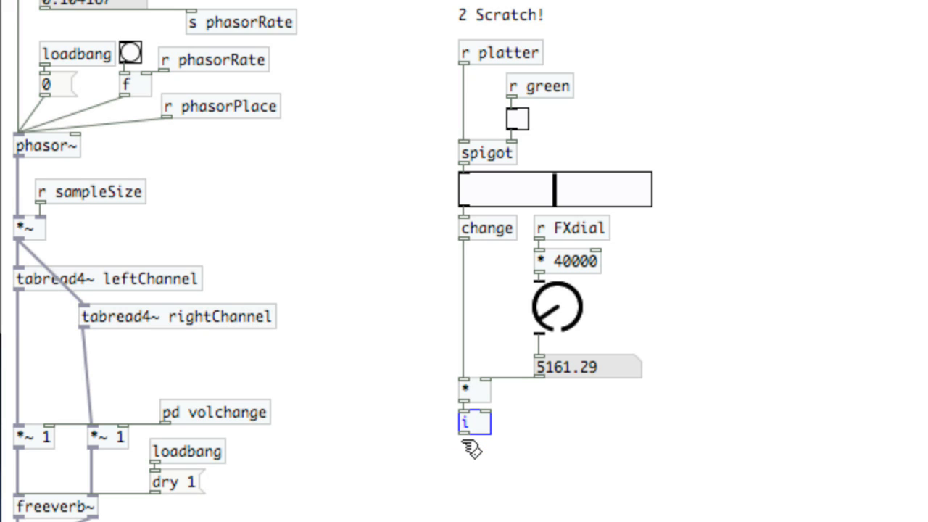
key(ctrl+1)
text(i )
text(nbx)
Create an nbx number box with green background, font size 24 and height 28.
click(587, 454)
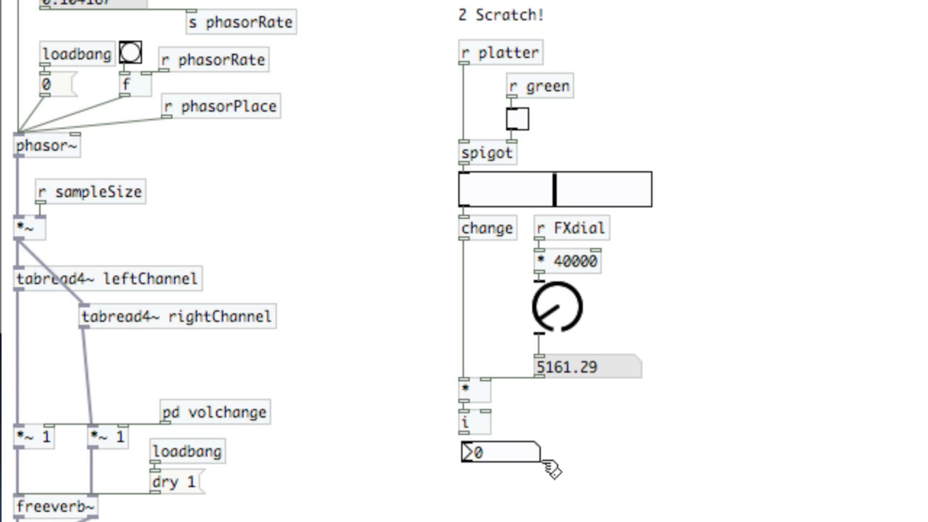
right_click(479, 453)
click(512, 448)
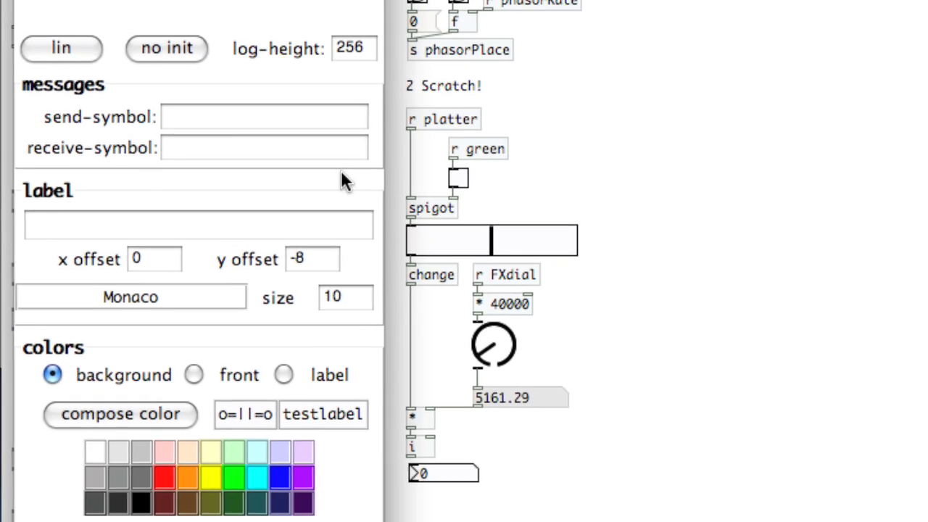
click(206, 495)
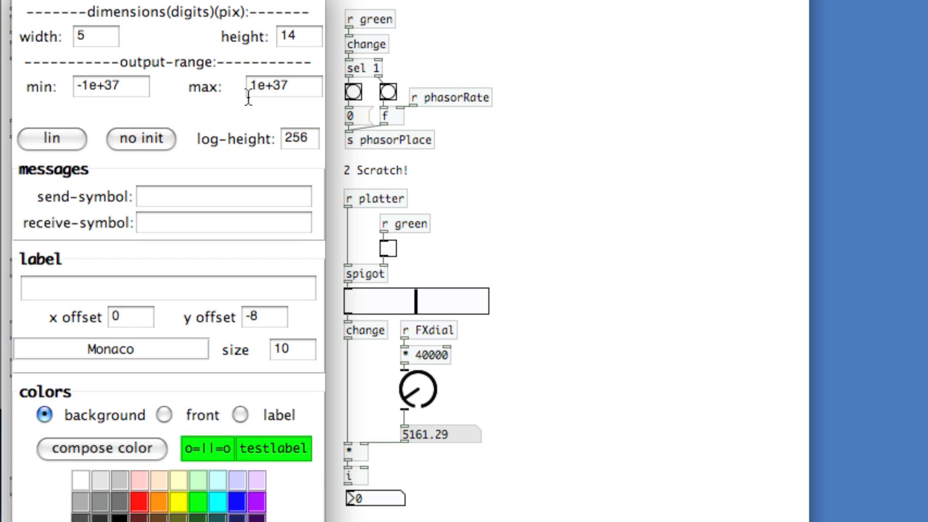
click(295, 349)
text(24)
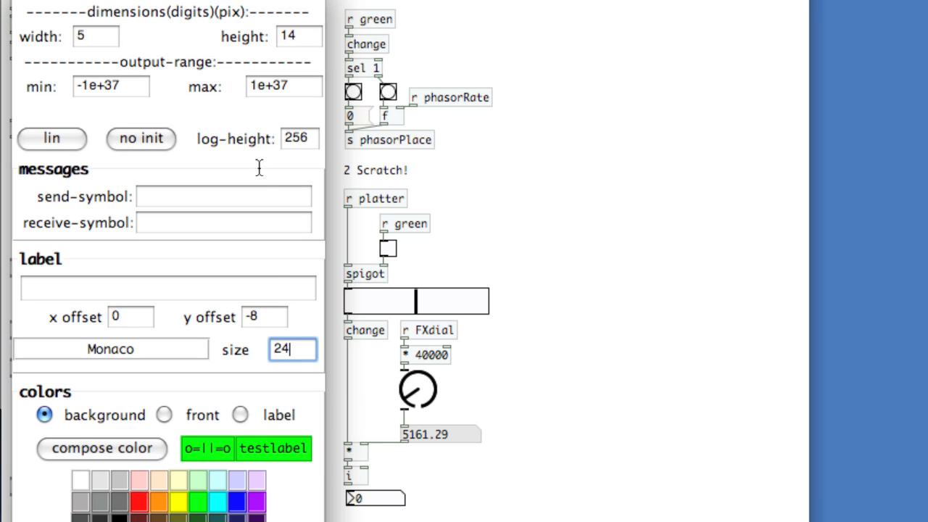
double_click(289, 36)
text(28)
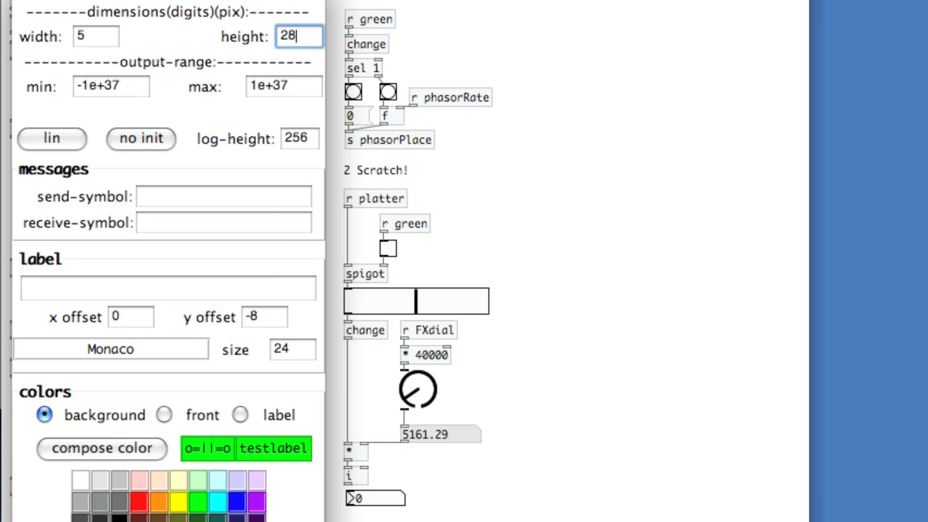
key(Return)
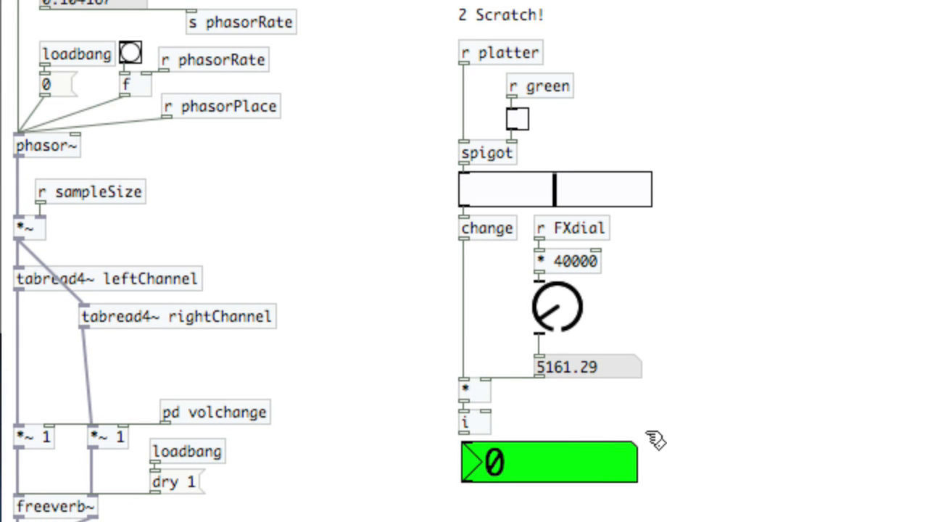
Move the scratch chain up and wire 'i' into the green number box placed beneath it.
drag(645, 433, 448, 0)
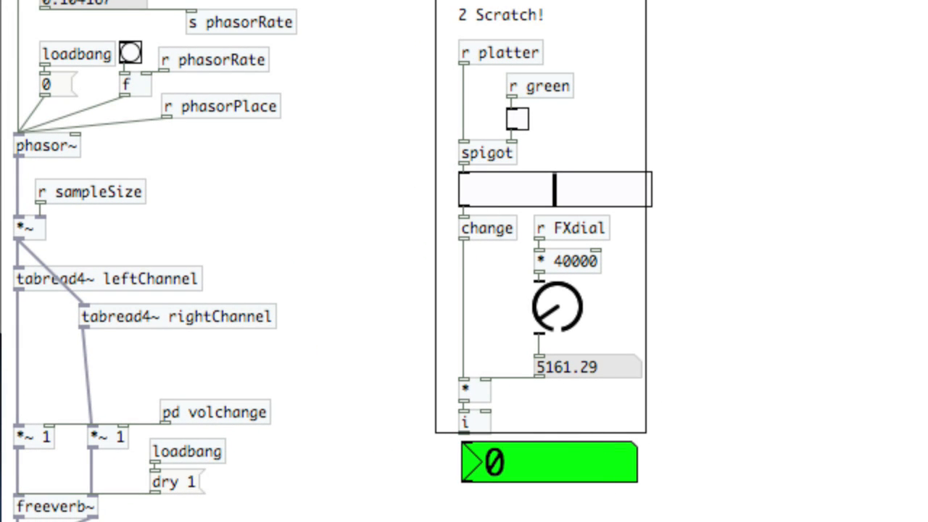
drag(448, 217, 435, 218)
key(Up)
key(Up)
key(Up)
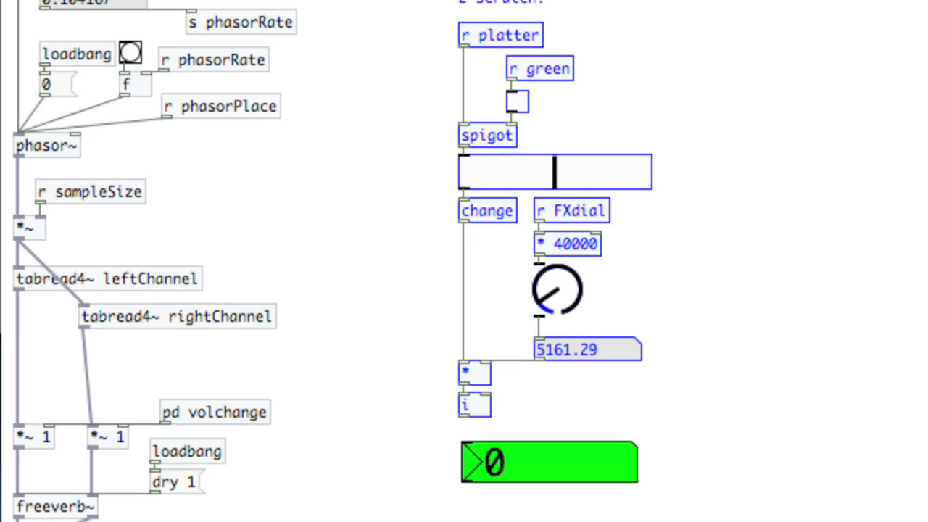
click(533, 406)
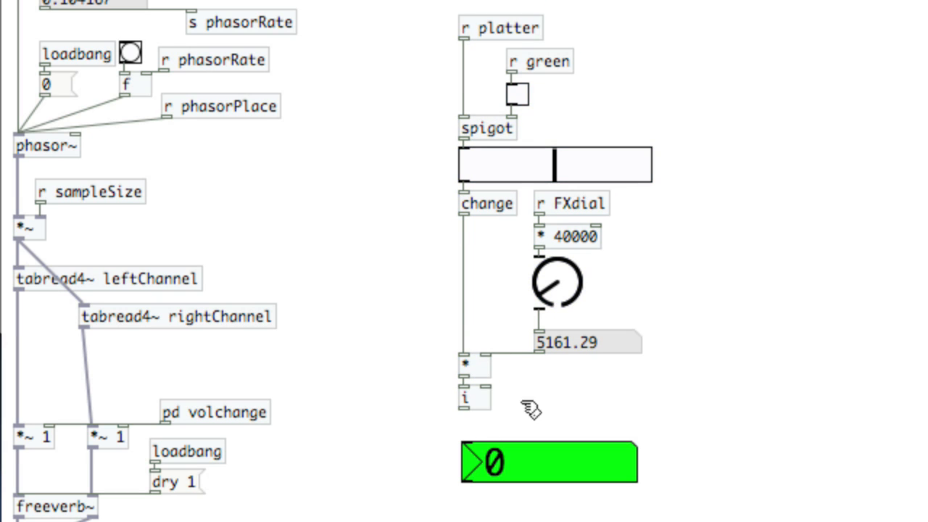
drag(464, 408, 471, 447)
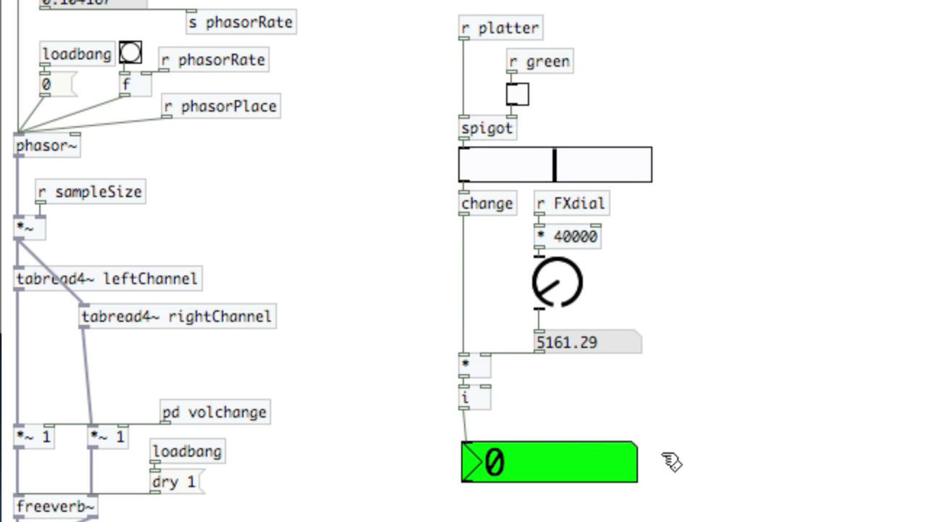
drag(586, 442, 583, 441)
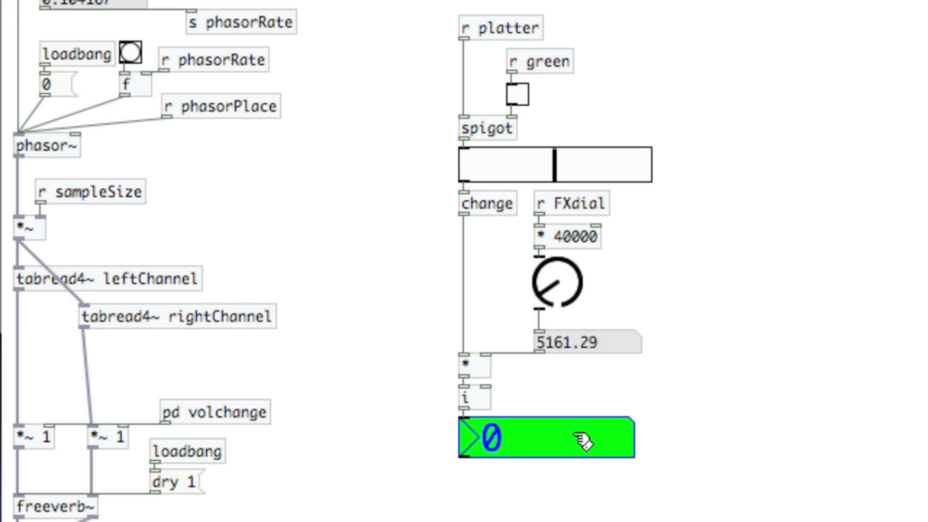
click(724, 398)
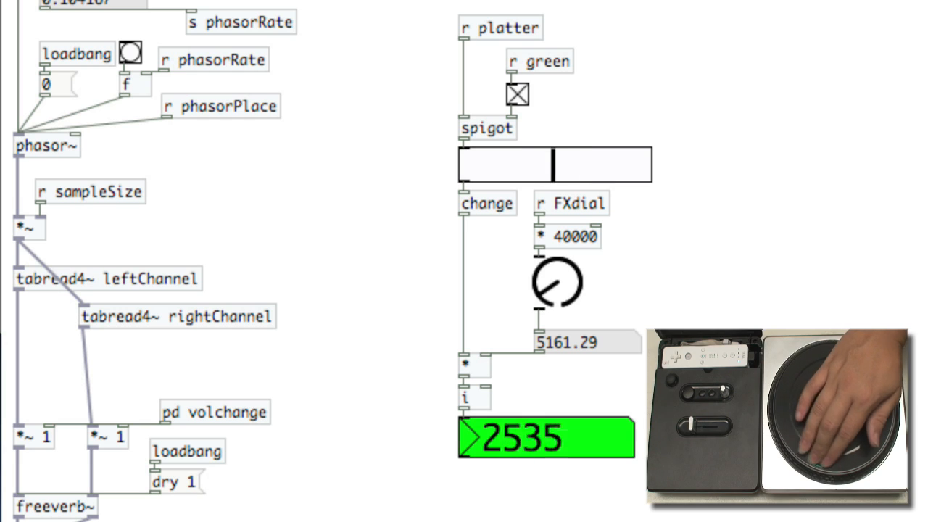
Add a comment reading "Scratch Depth" beside the dial.
key(ctrl+5)
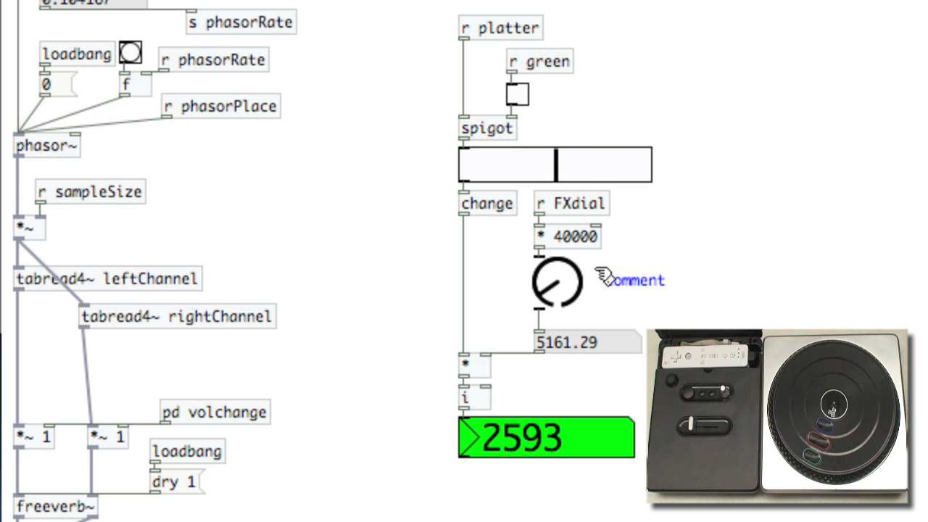
double_click(616, 279)
text(s)
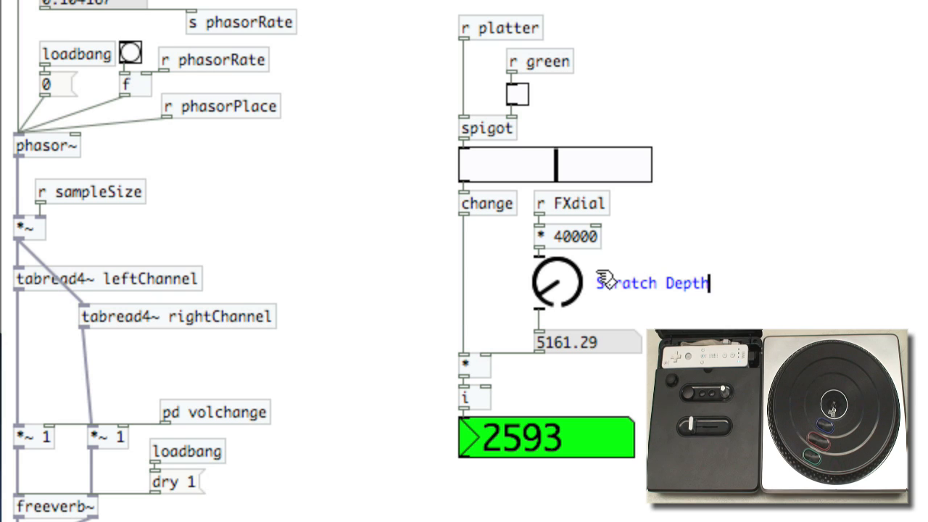
click(599, 282)
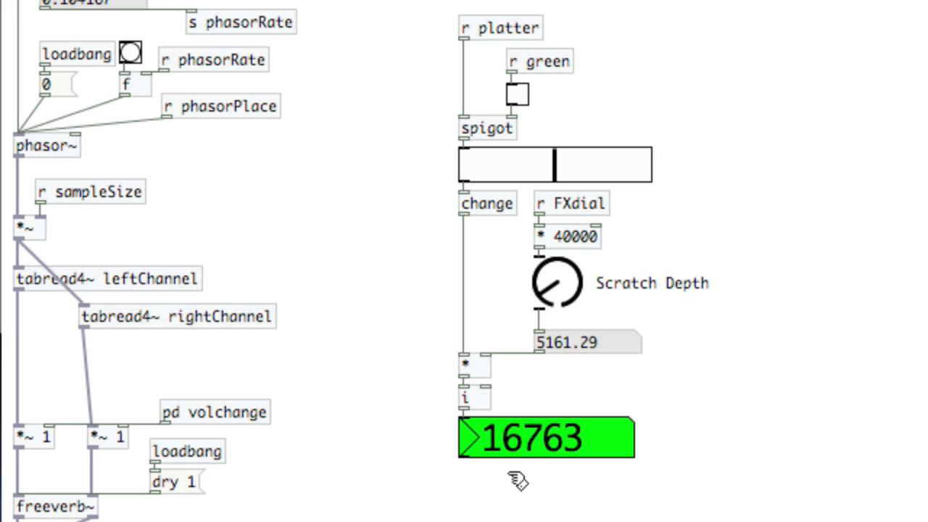
Nudge the whole scratch chain upward to make room below the number box.
mouse_move(676, 477)
mouse_down()
mouse_move(407, 67)
mouse_move(395, 22)
mouse_up()
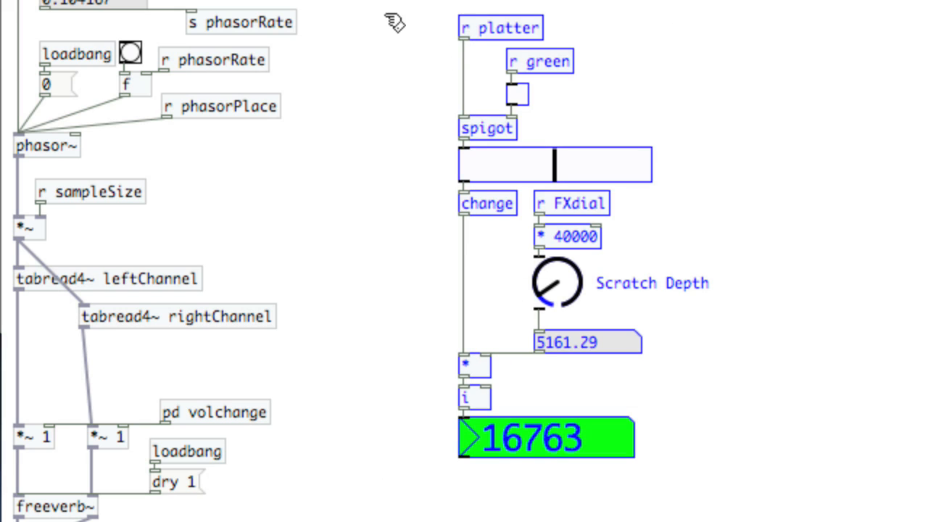
key(Up)
key(Up)
key(Up)
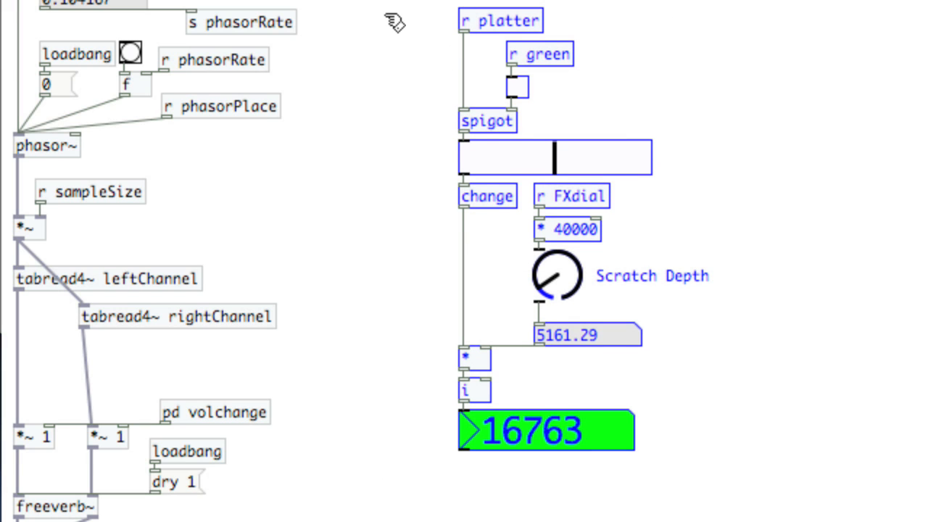
click(484, 495)
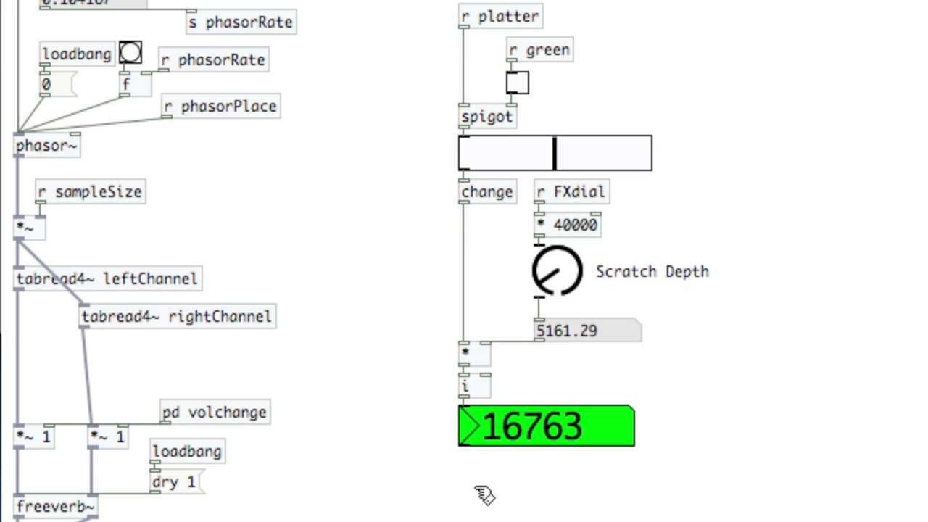
Add a "$1 100" message under the green number box and wire the number into it.
key(ctrl+1)
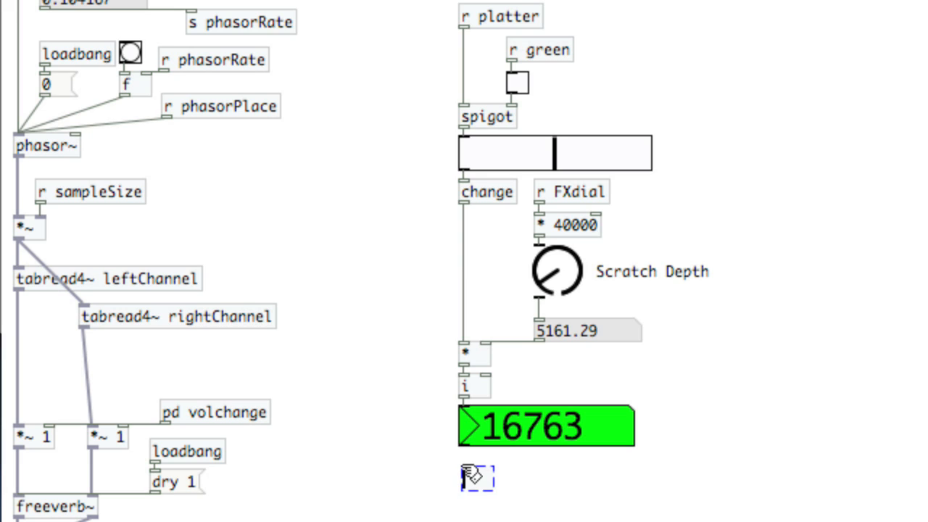
key(ctrl+2)
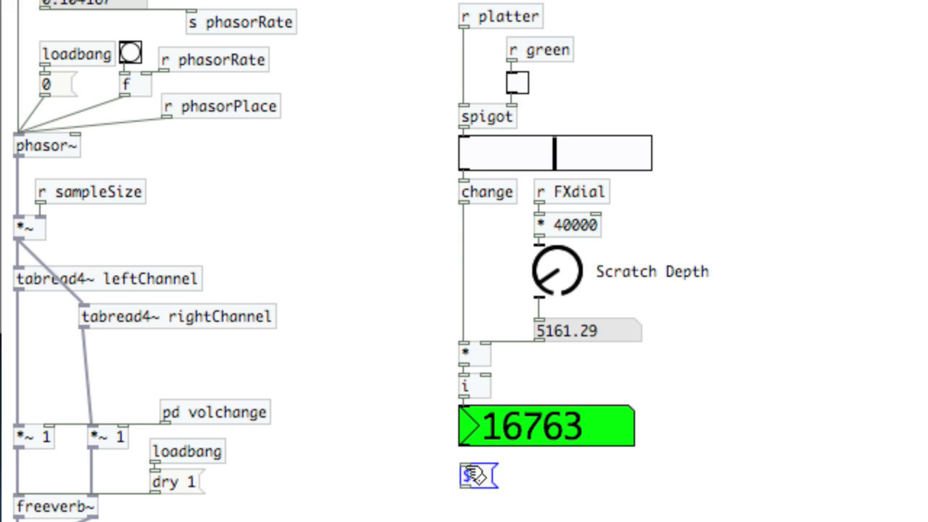
text(100)
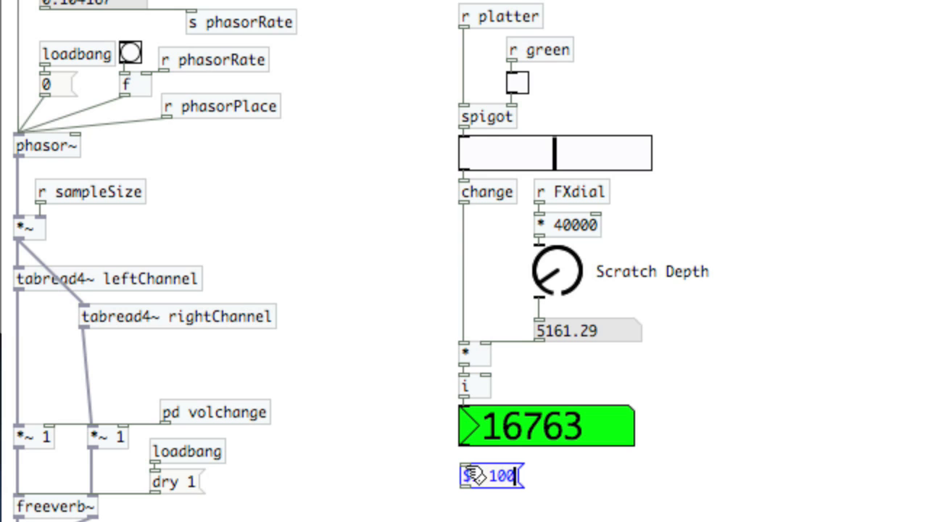
text($1)
click(453, 442)
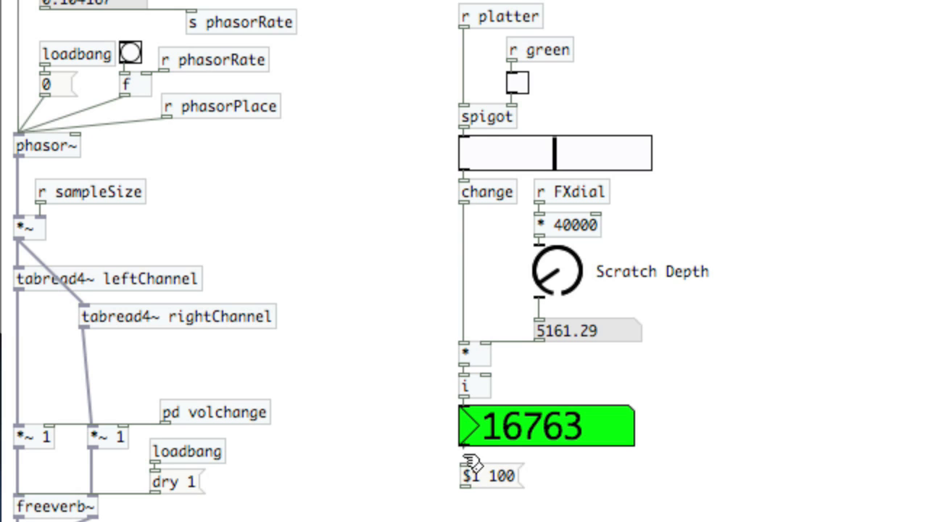
mouse_move(463, 397)
mouse_down()
mouse_move(466, 470)
mouse_move(492, 473)
mouse_up()
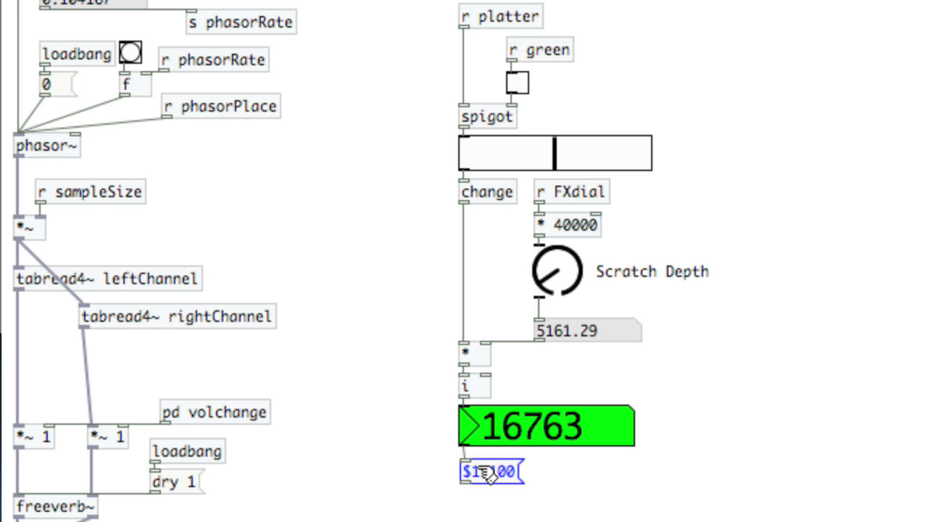
mouse_move(491, 473)
mouse_down()
mouse_move(490, 461)
mouse_move(490, 473)
mouse_up()
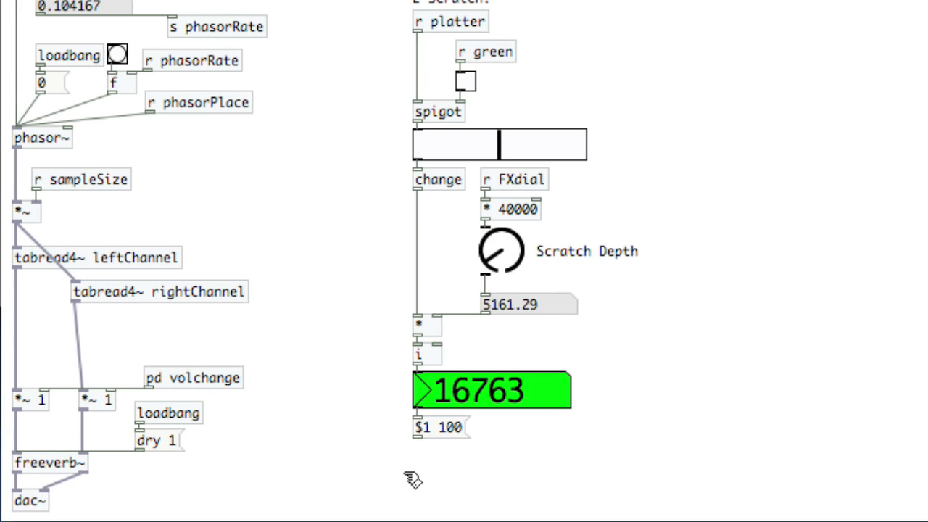
Add a line~ object under the $1 100 message and wire the message into it.
key(ctrl+1)
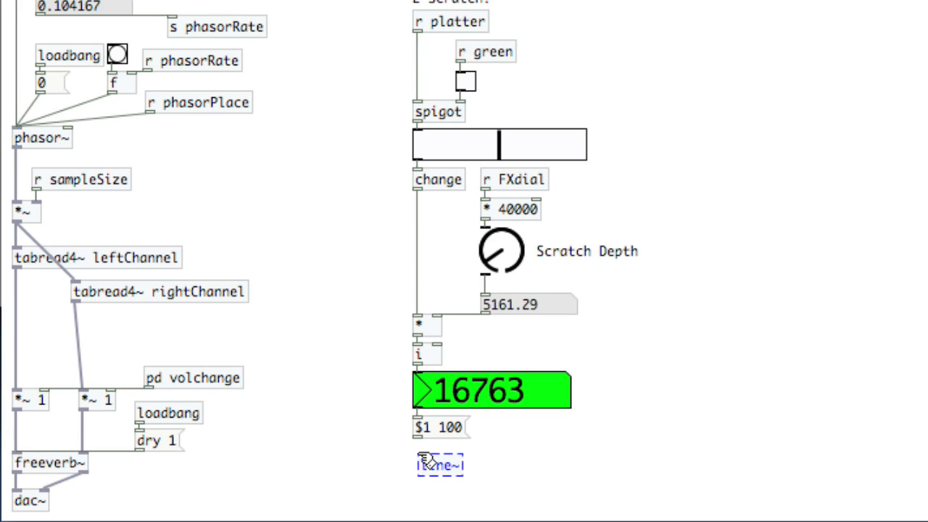
click(489, 448)
drag(419, 438, 423, 457)
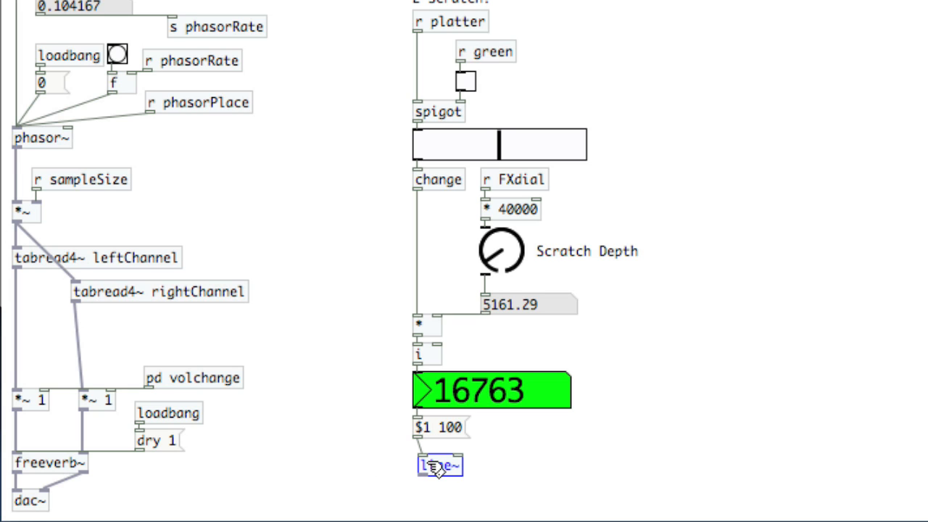
drag(447, 466, 438, 470)
click(530, 472)
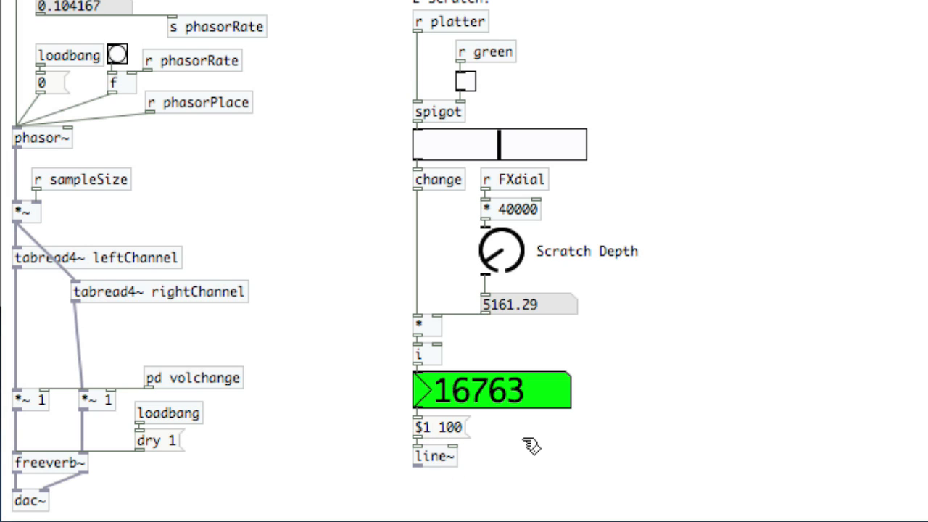
Add an "s~ scratchIT" sender and feed line~ into it.
key(ctrl+1)
text(s~)
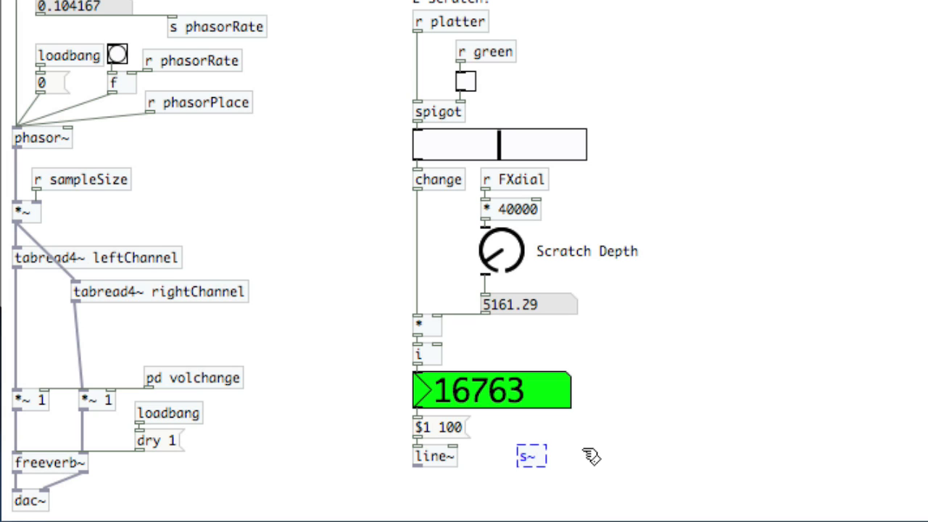
text(scratchIT)
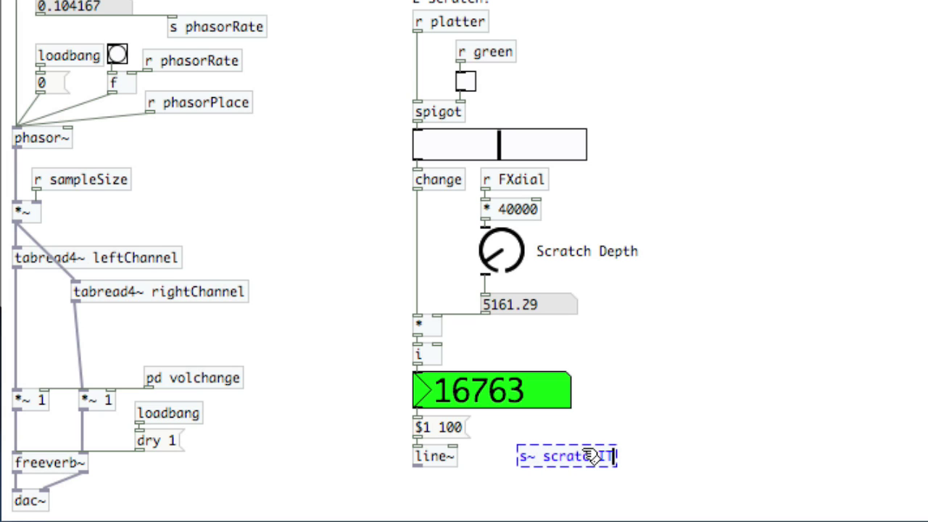
click(665, 397)
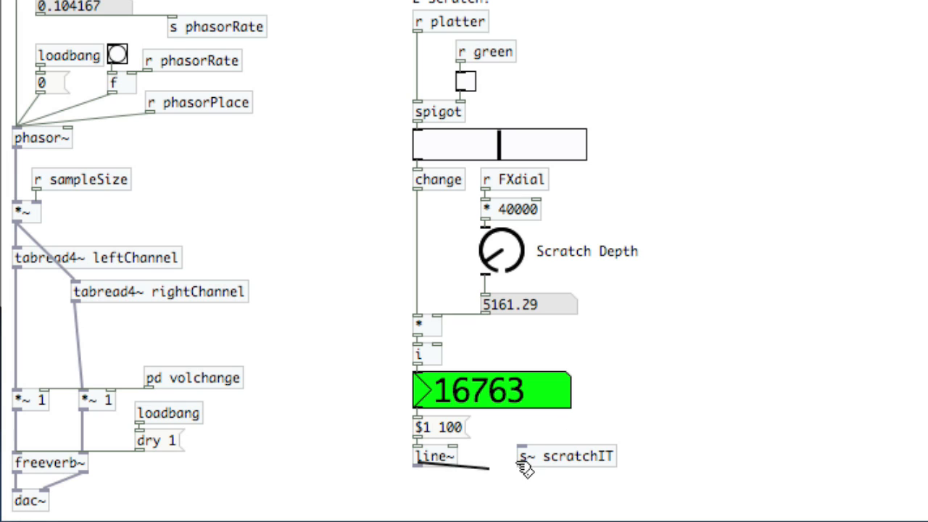
mouse_move(423, 462)
mouse_down()
mouse_move(522, 450)
mouse_move(451, 499)
mouse_move(452, 480)
mouse_up()
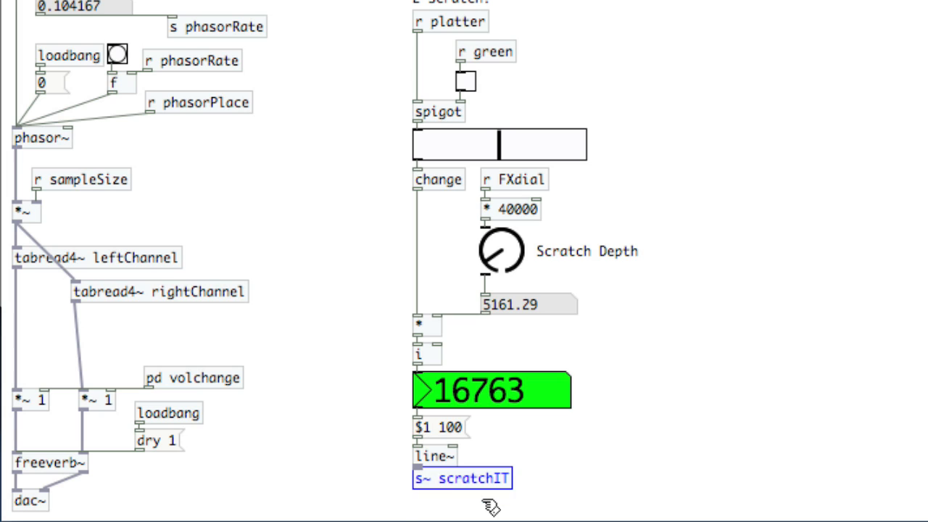
key(Down)
key(Down)
key(Down)
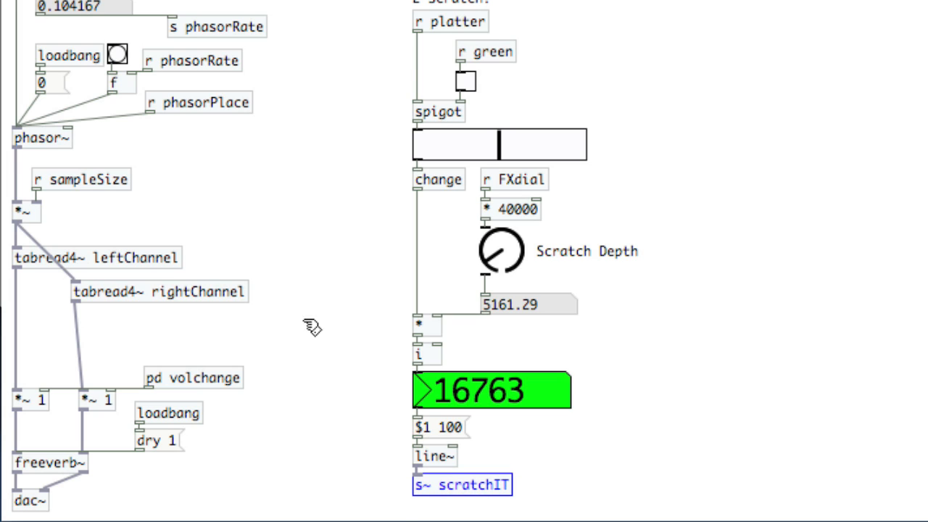
click(203, 219)
Add an "r~ scratchIT" receiver wired into both tabread4~ leftChannel and rightChannel.
key(ctrl+1)
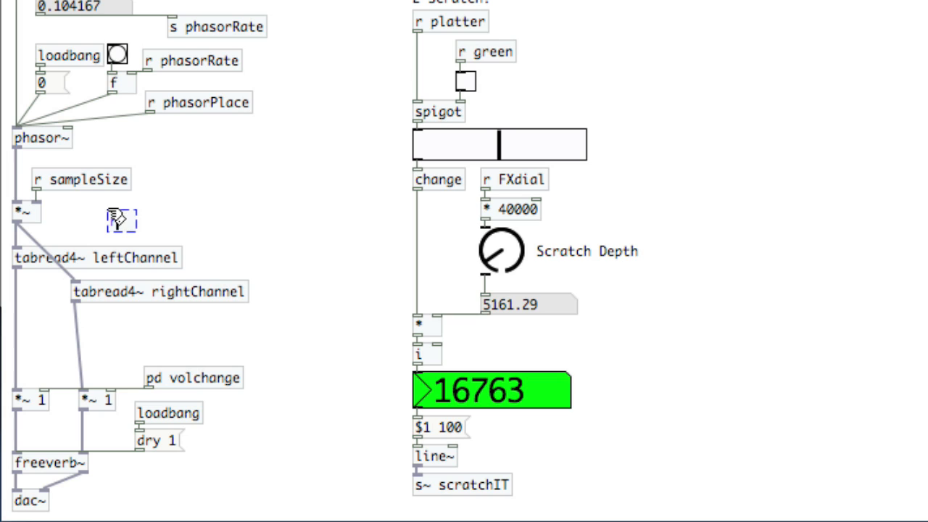
text(scratchIT)
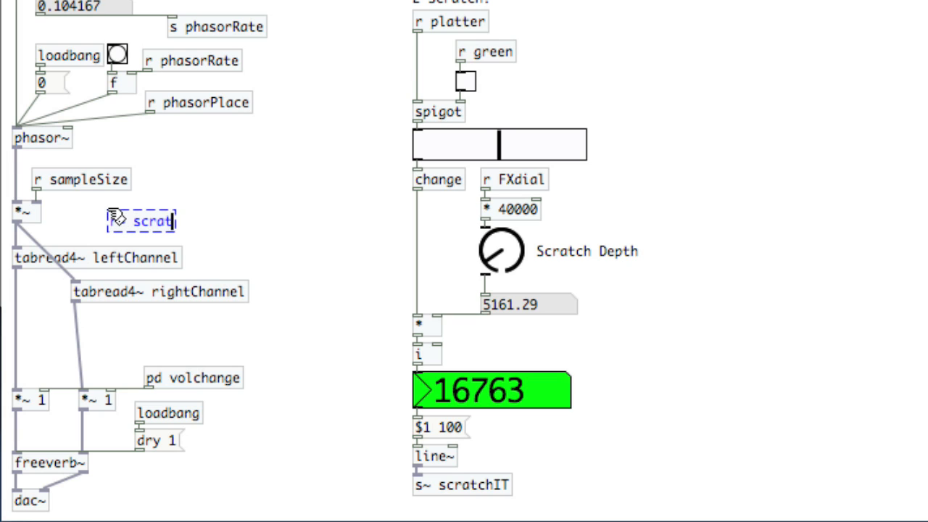
click(168, 194)
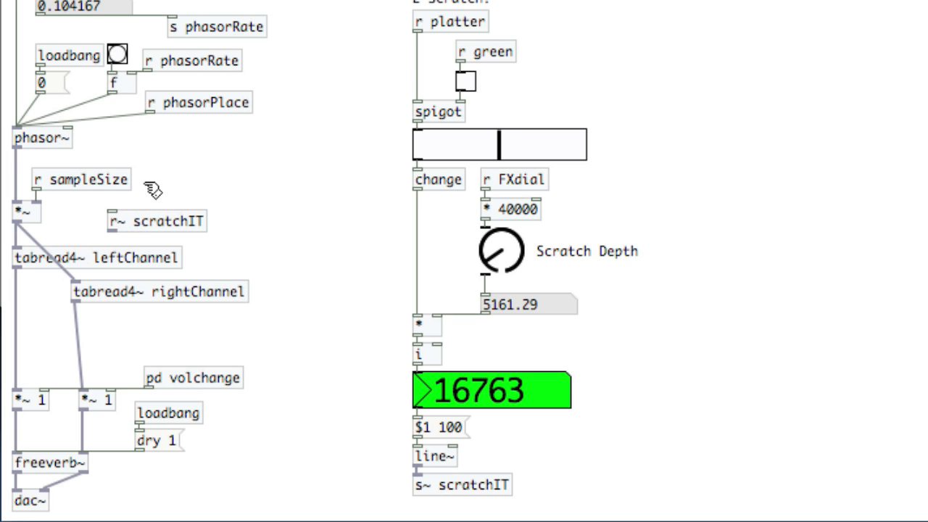
drag(112, 229, 20, 258)
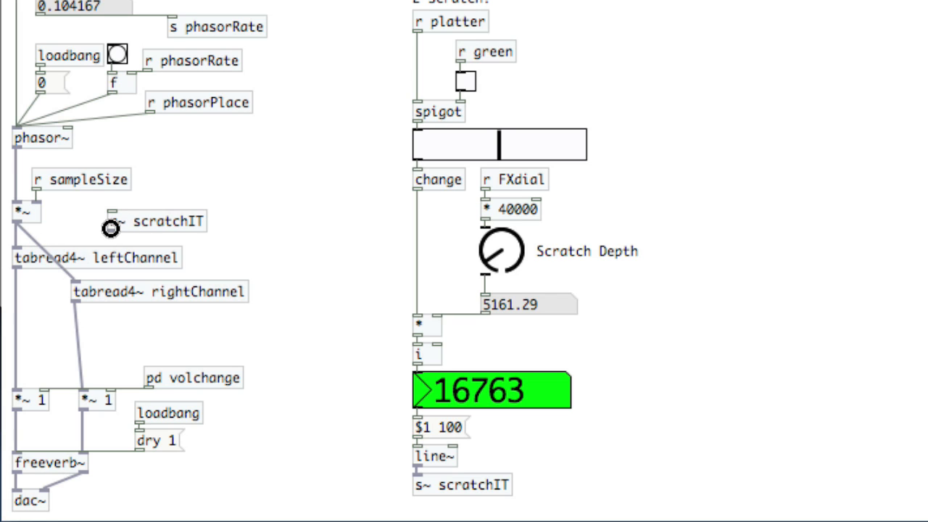
drag(110, 228, 19, 255)
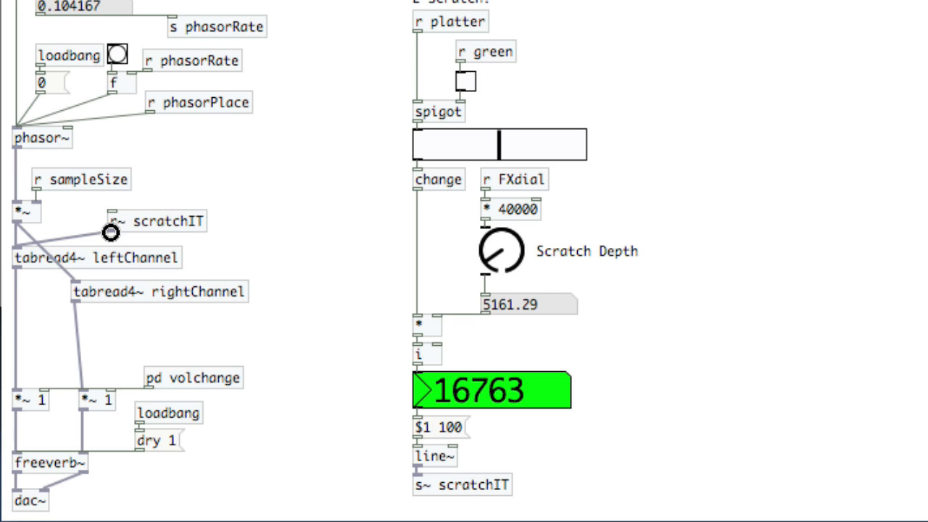
drag(110, 231, 75, 290)
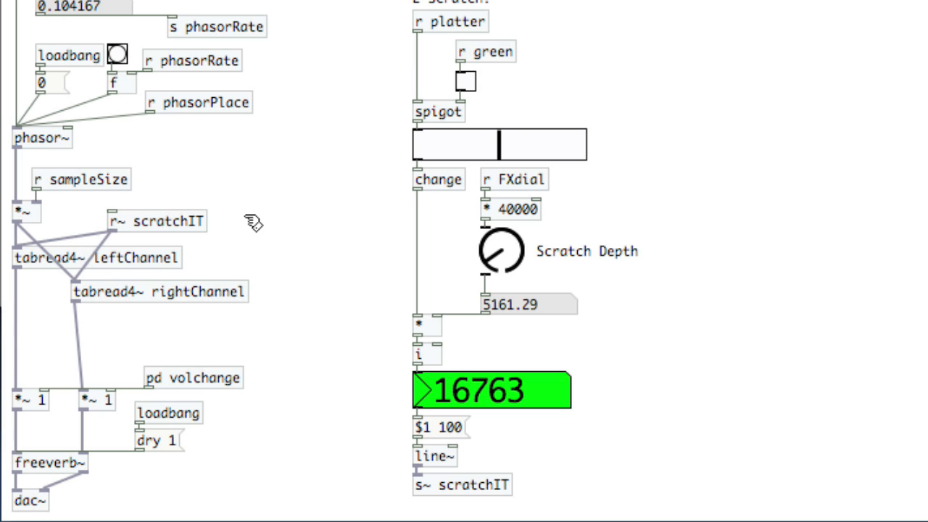
drag(205, 221, 194, 225)
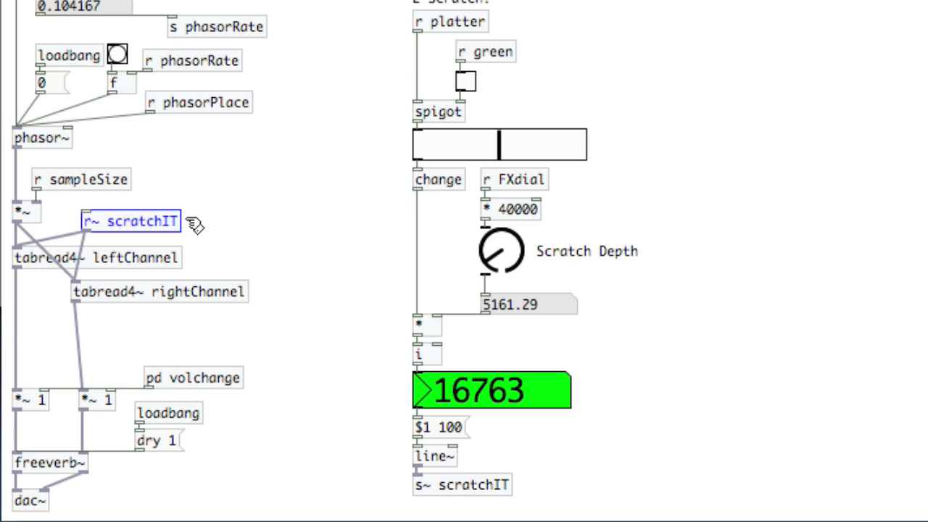
key(Left)
key(Left)
key(Left)
key(Left)
key(Left)
key(Left)
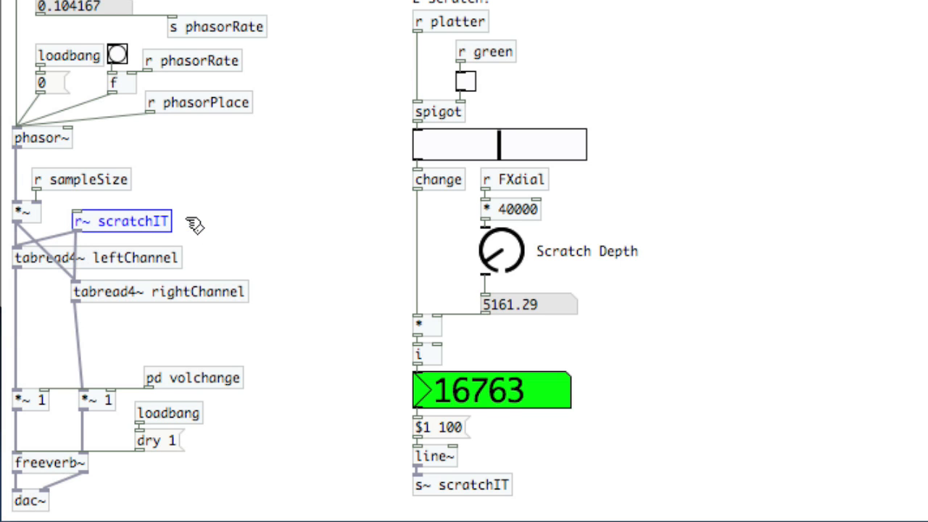
scroll(194, 225, up, 8)
scroll(203, 276, up, 8)
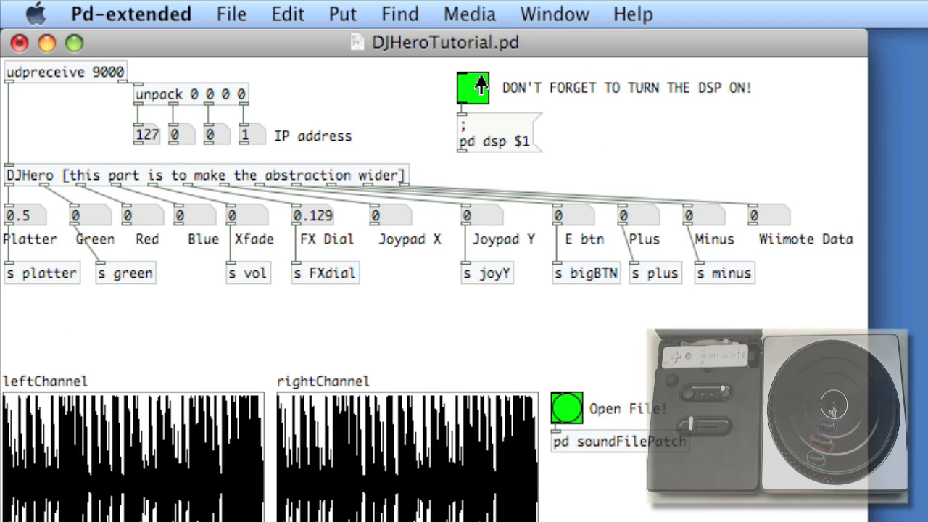
Turn DSP on, test the Scratch Depth knob in soundFilePatch while scratching, then turn DSP off.
click(480, 87)
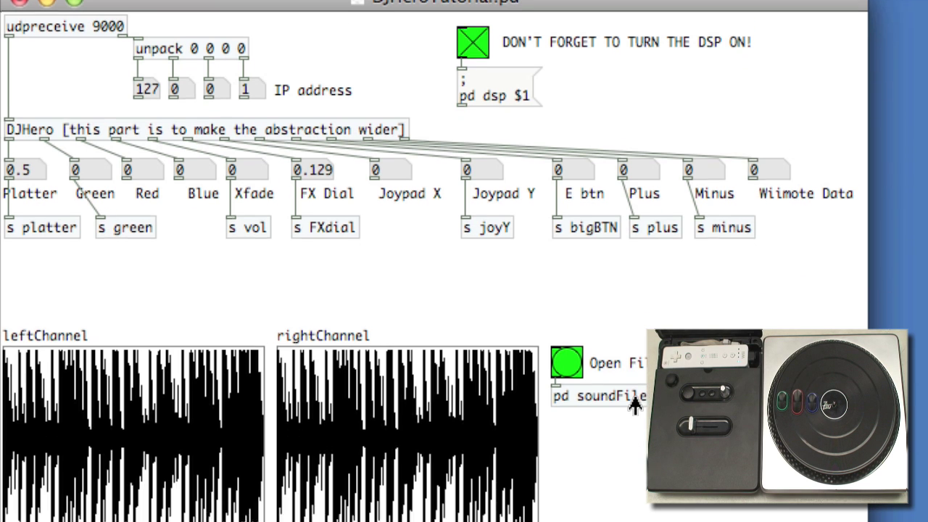
click(635, 451)
scroll(635, 290, down, 5)
scroll(636, 185, down, 3)
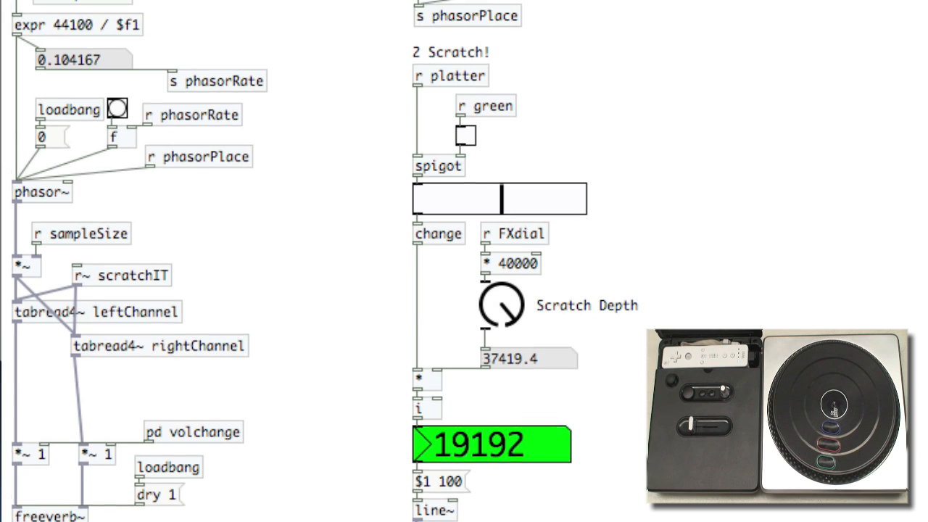
click(577, 131)
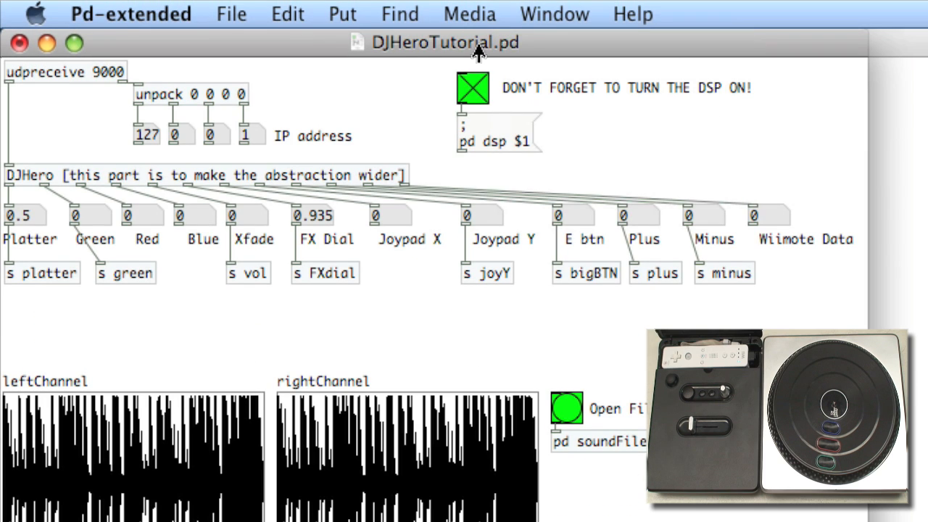
click(478, 88)
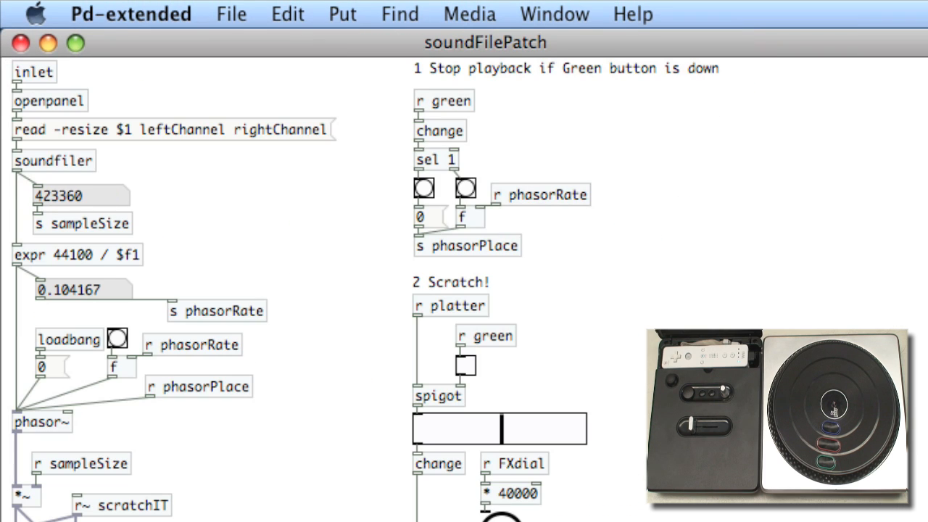